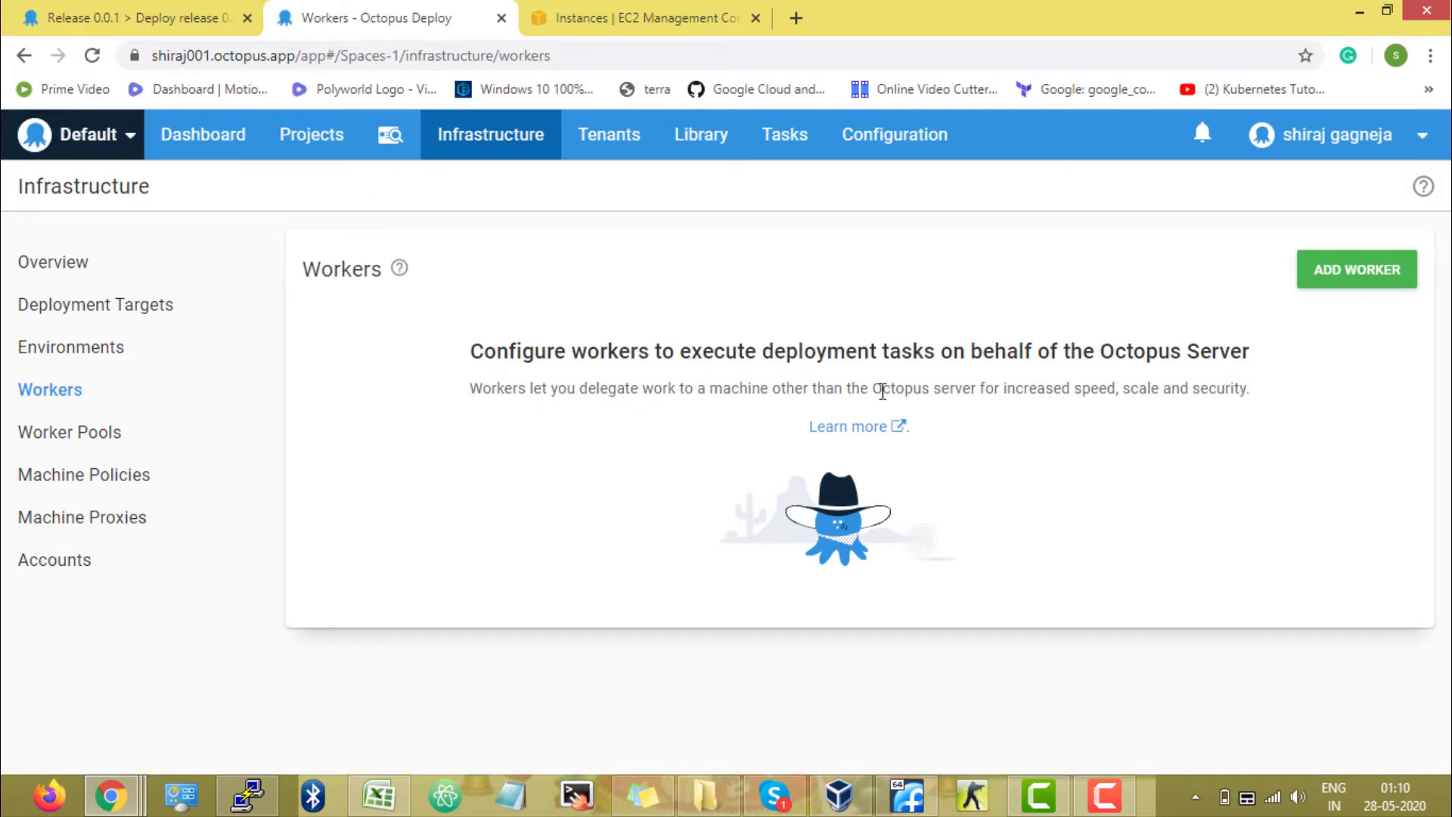
Start adding a new Linux worker using an SSH Connection and focus its hostname field.
{"action": "left_click_drag", "start_coordinate": [873, 389], "coordinate": [956, 389]}
{"action": "left_click", "coordinate": [996, 415]}
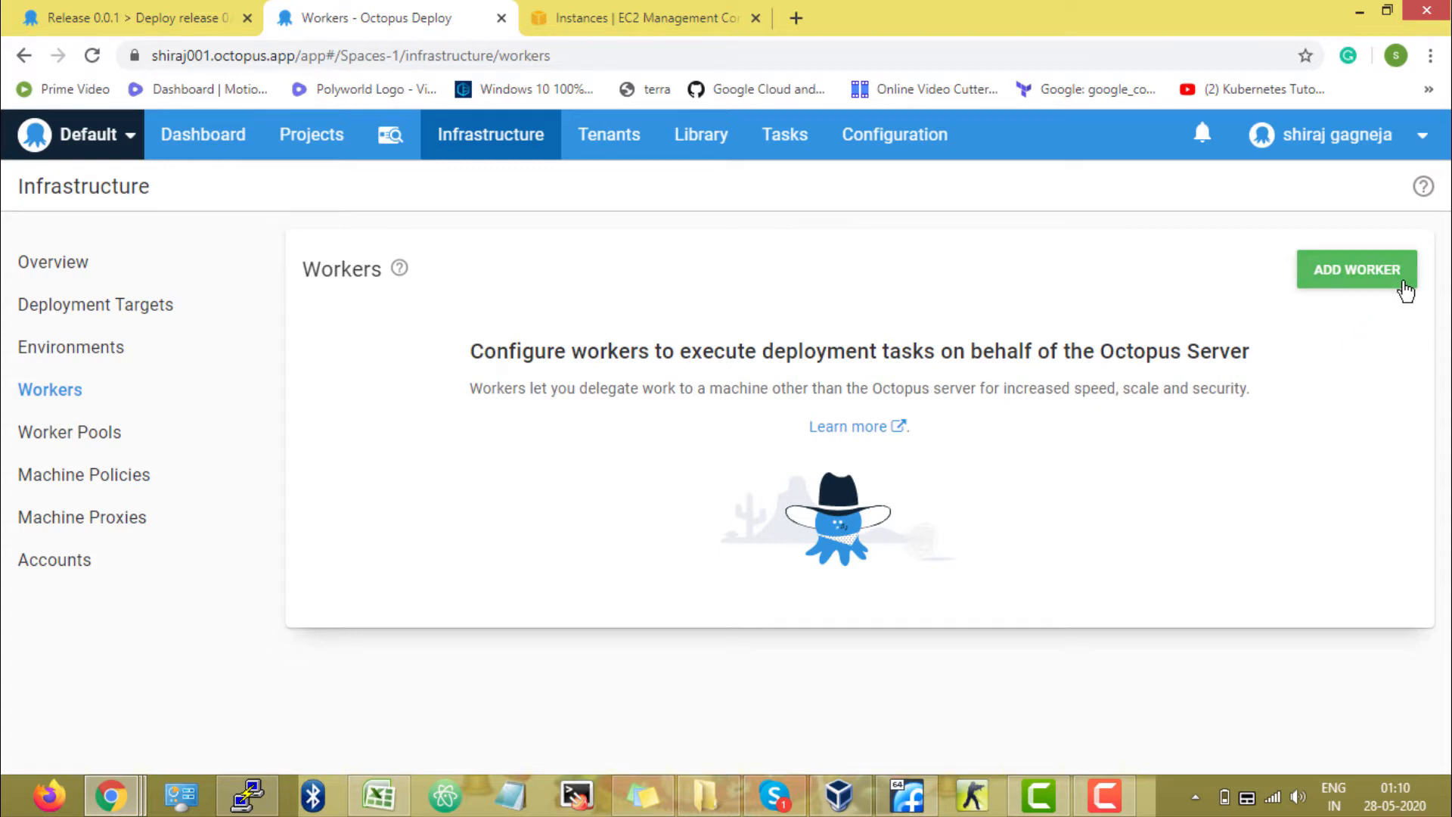
{"action": "left_click", "coordinate": [1356, 271]}
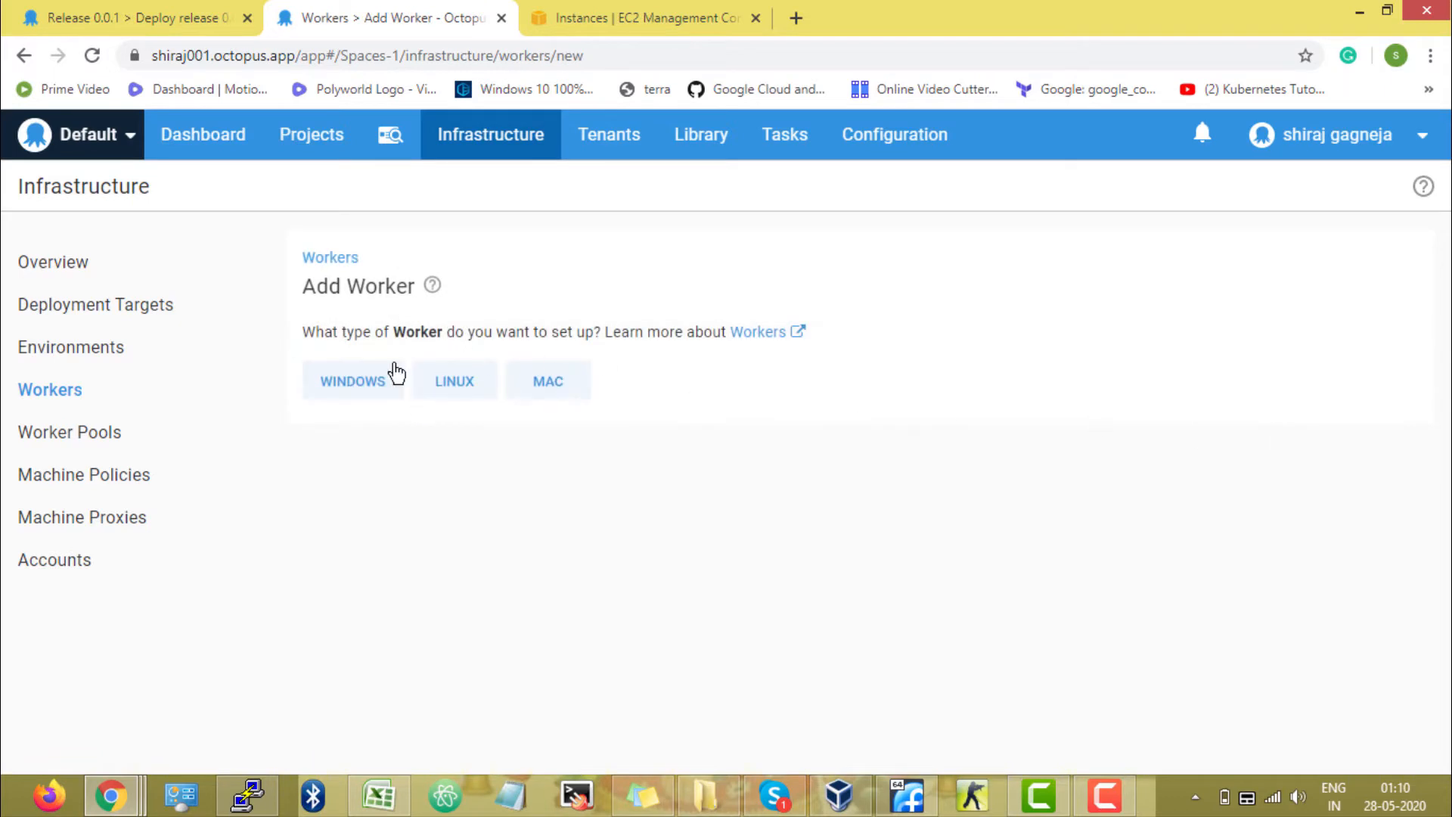
{"action": "left_click", "coordinate": [475, 387]}
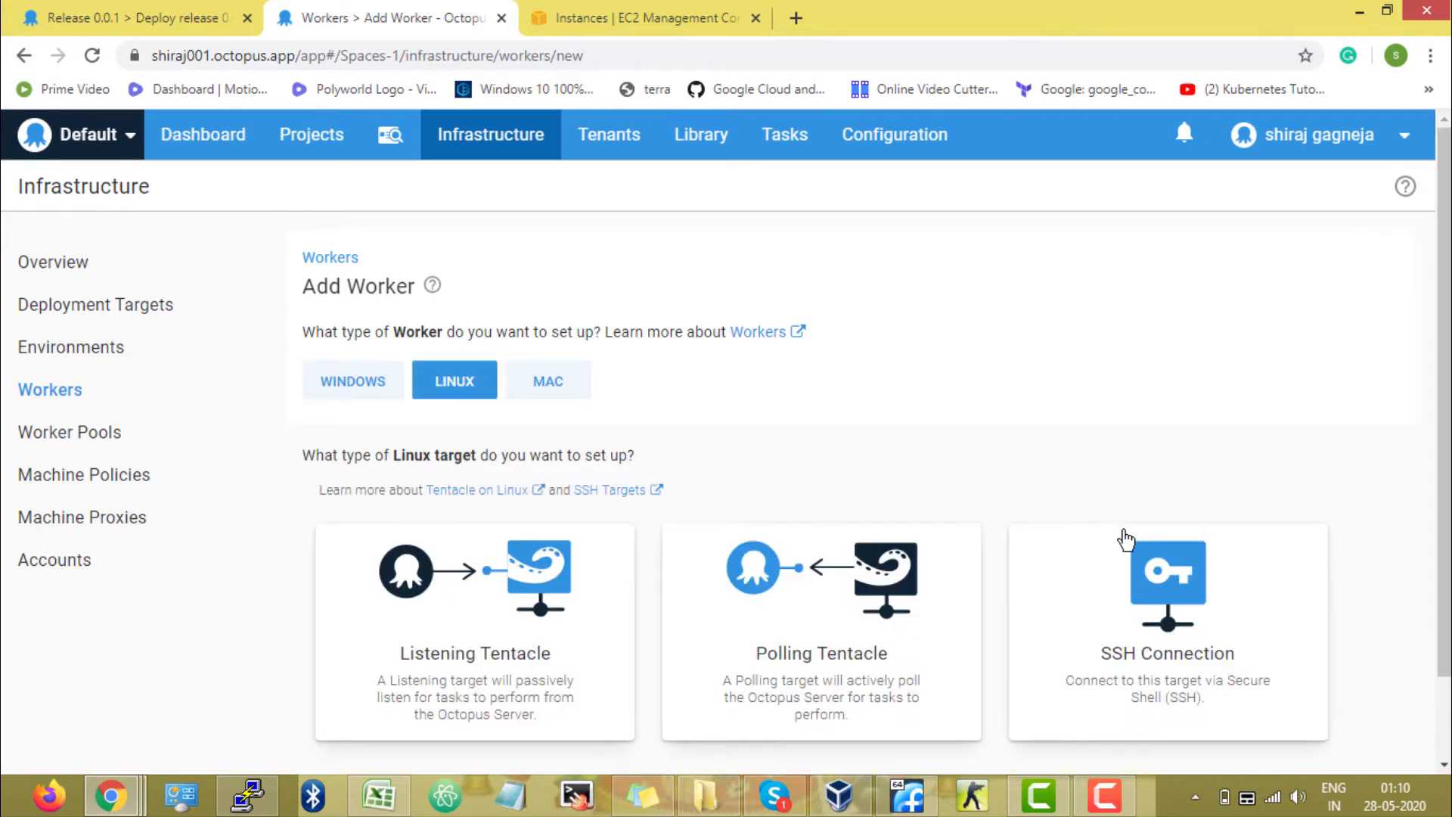
{"action": "left_click", "coordinate": [1184, 631]}
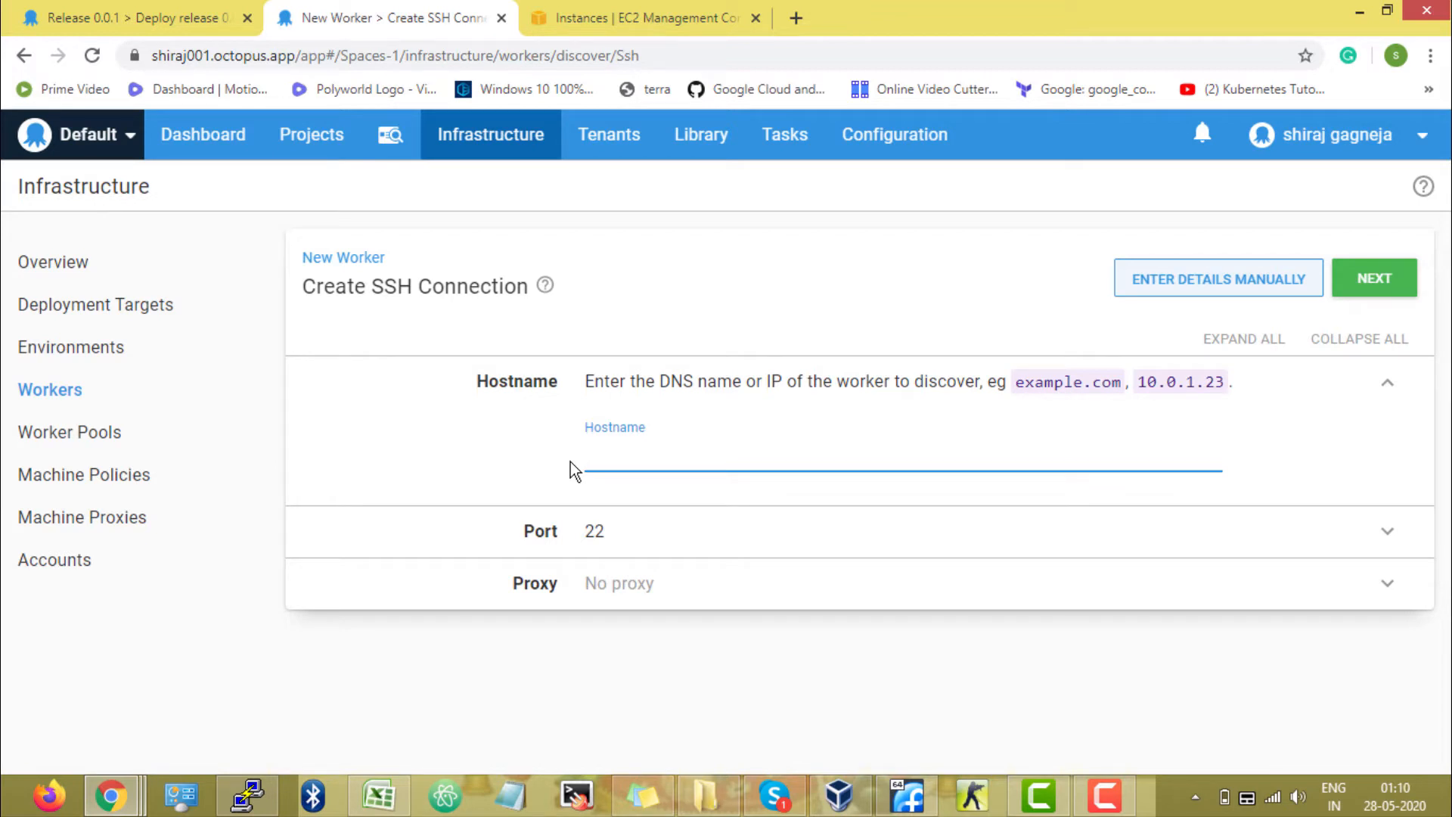
{"action": "left_click", "coordinate": [552, 452]}
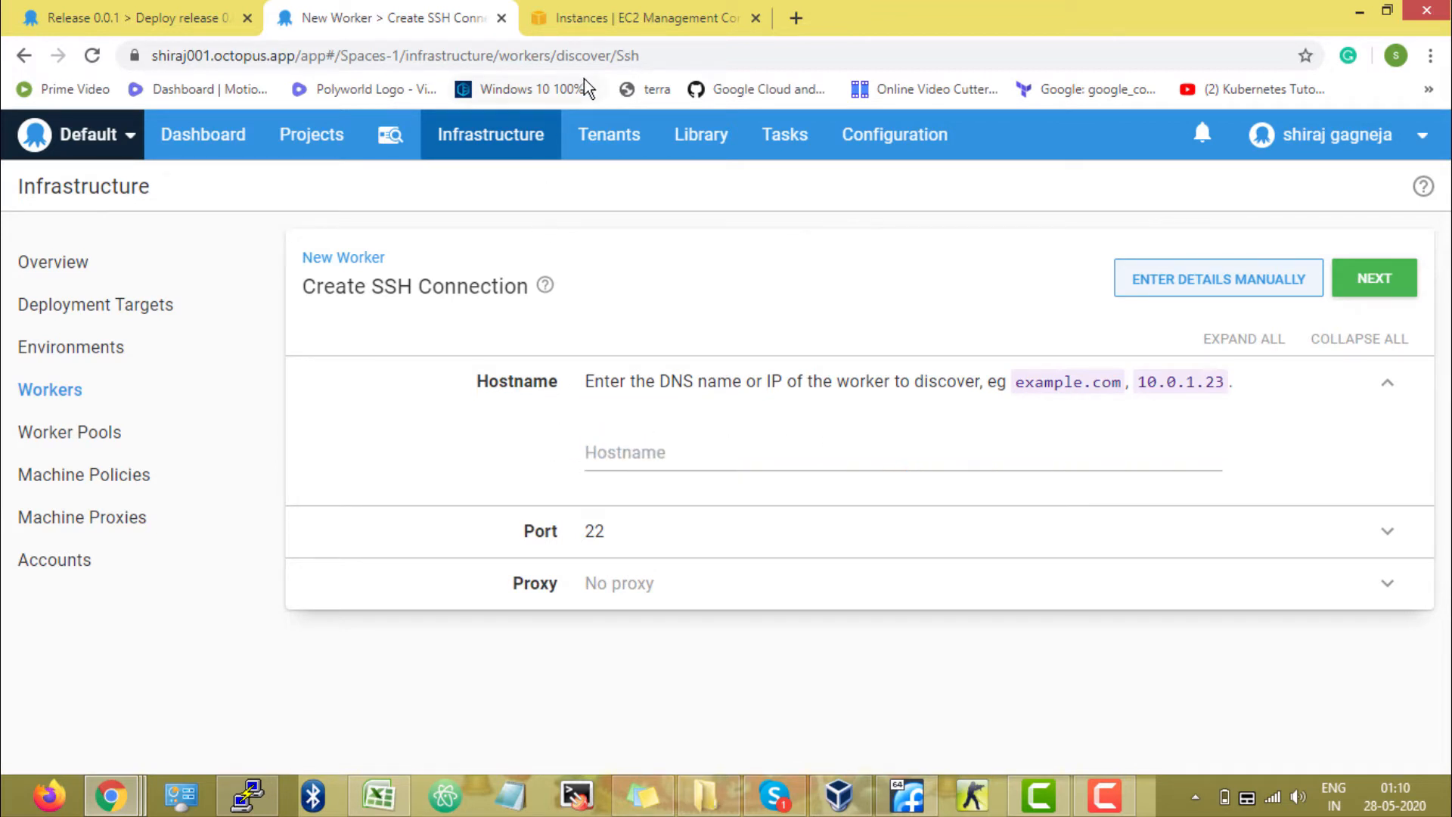
In the EC2 console, launch a new instance with the Amazon Linux 2 AMI and t2.micro type, keeping default settings.
{"action": "left_click", "coordinate": [602, 19]}
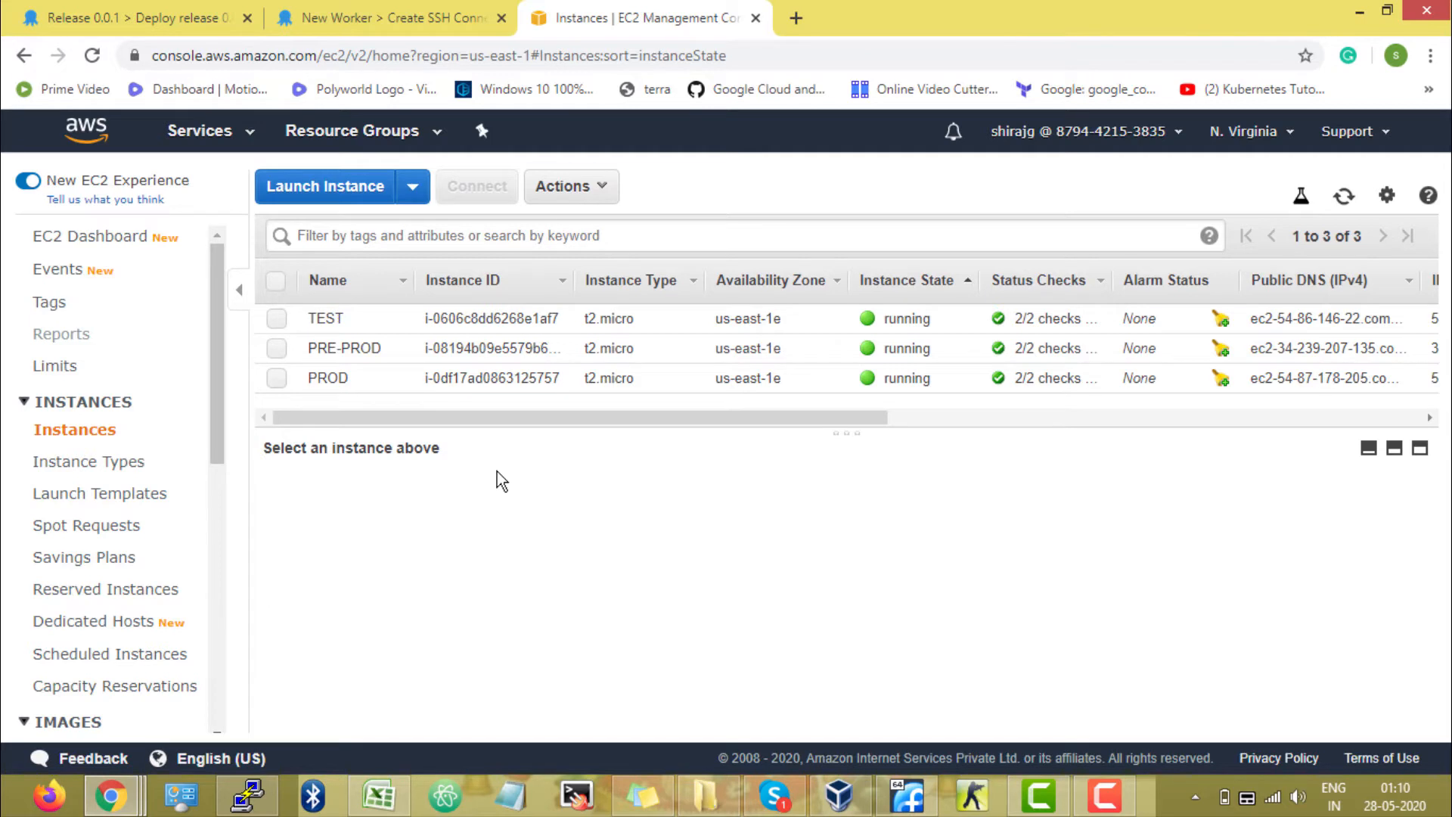
{"action": "left_click", "coordinate": [348, 189]}
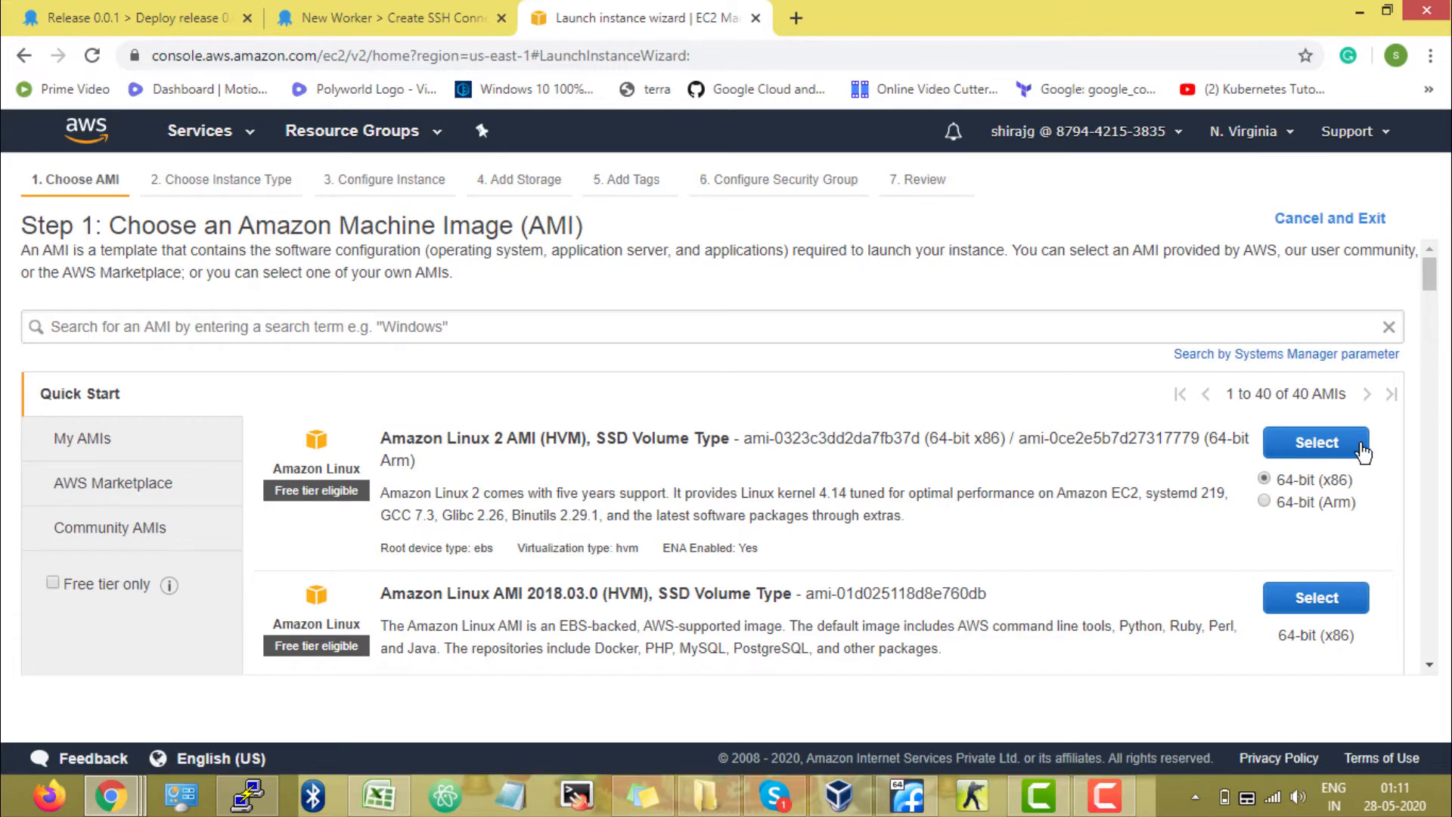
{"action": "left_click", "coordinate": [1316, 442]}
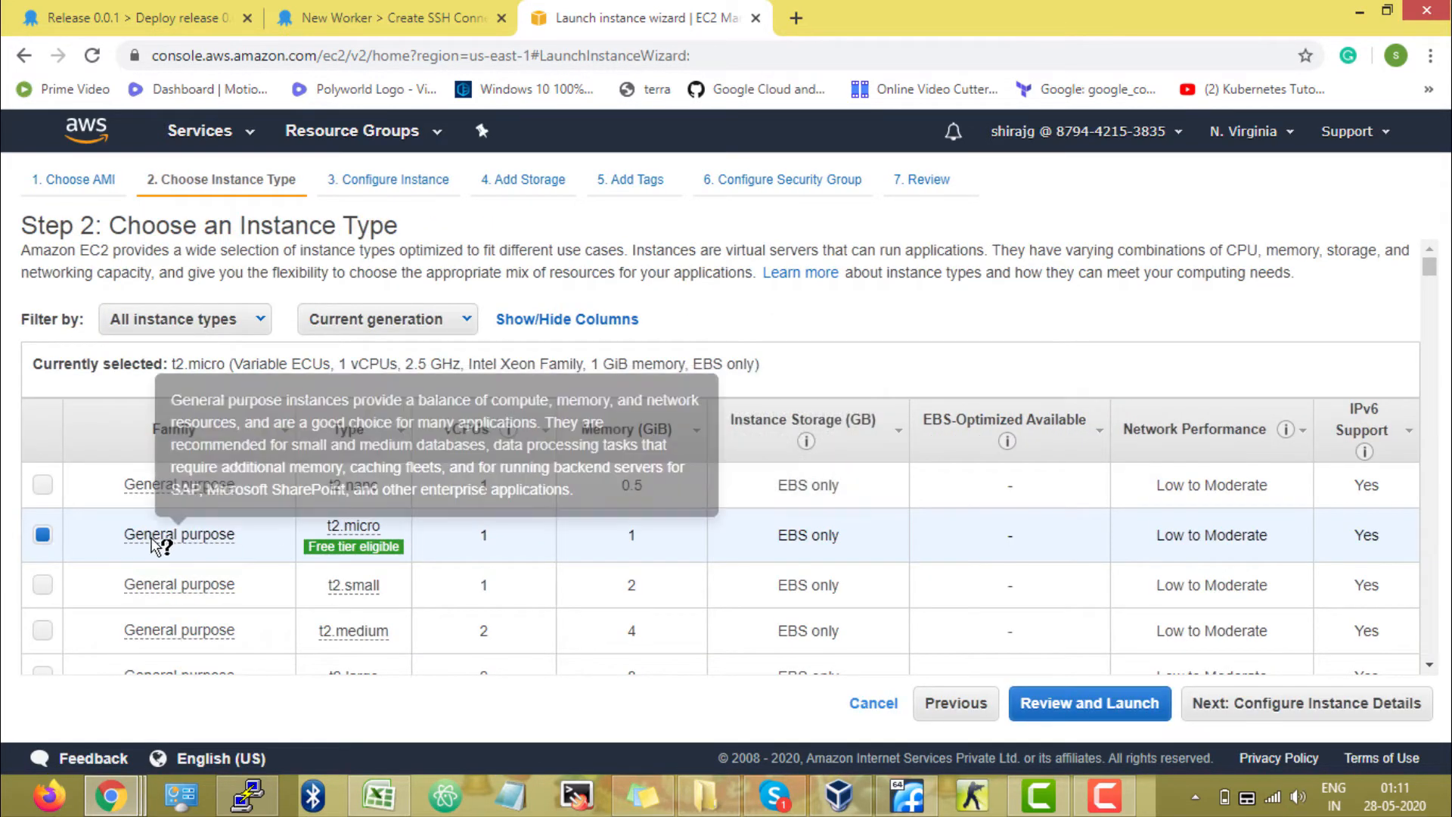
{"action": "left_click", "coordinate": [1325, 711]}
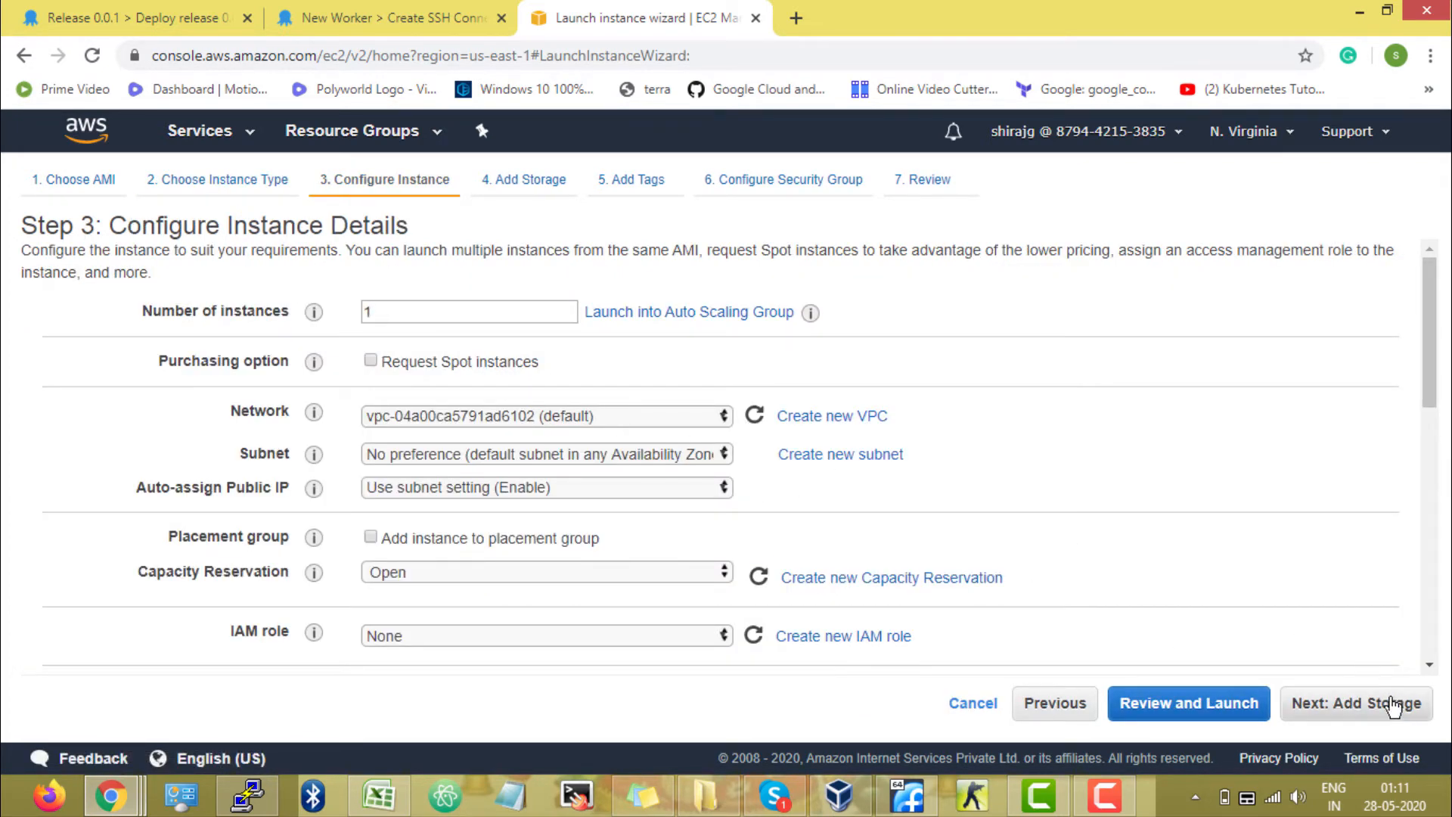
{"action": "left_click", "coordinate": [1398, 711]}
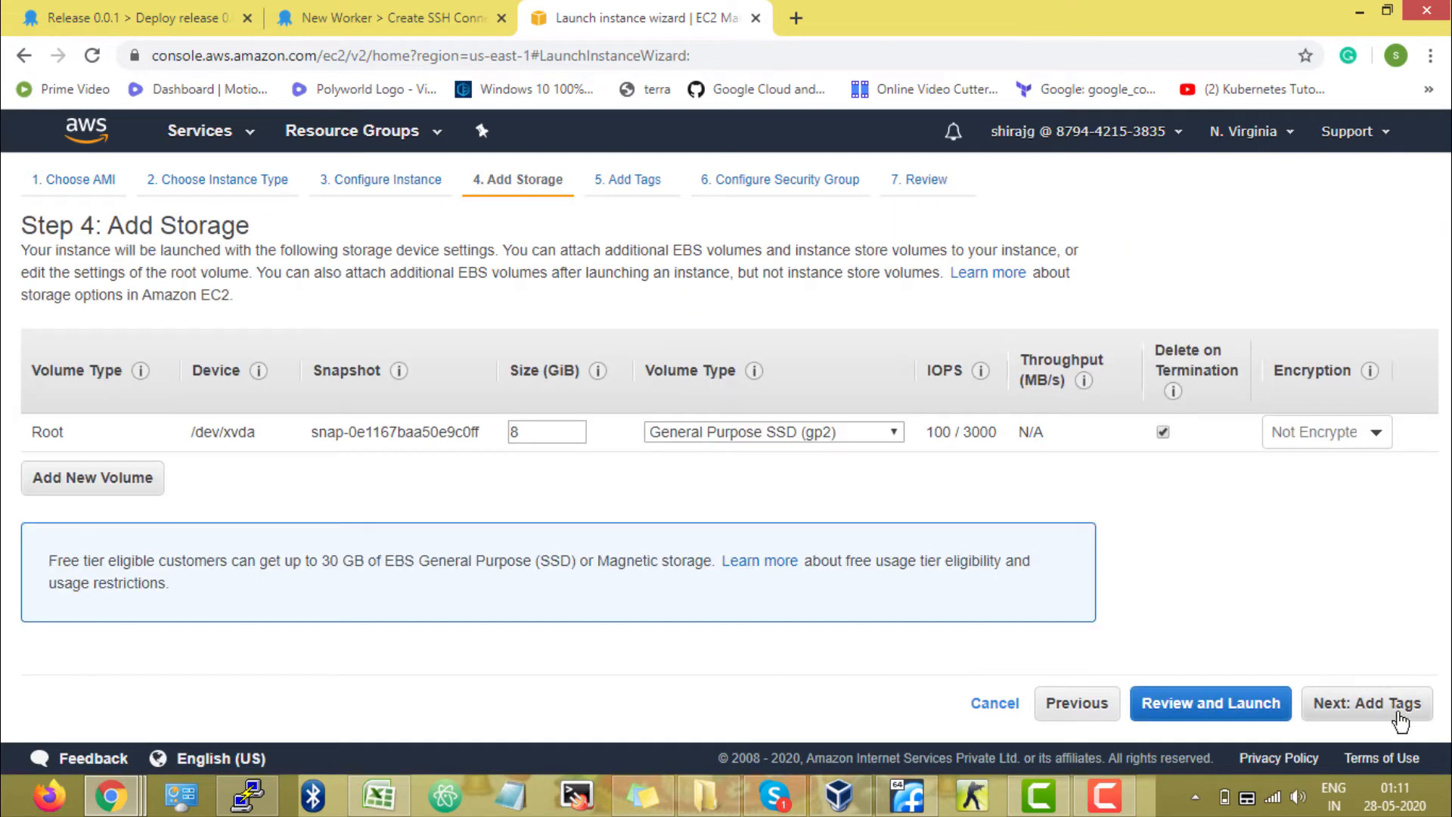
{"action": "left_click", "coordinate": [1399, 719]}
{"action": "left_click", "coordinate": [1400, 719]}
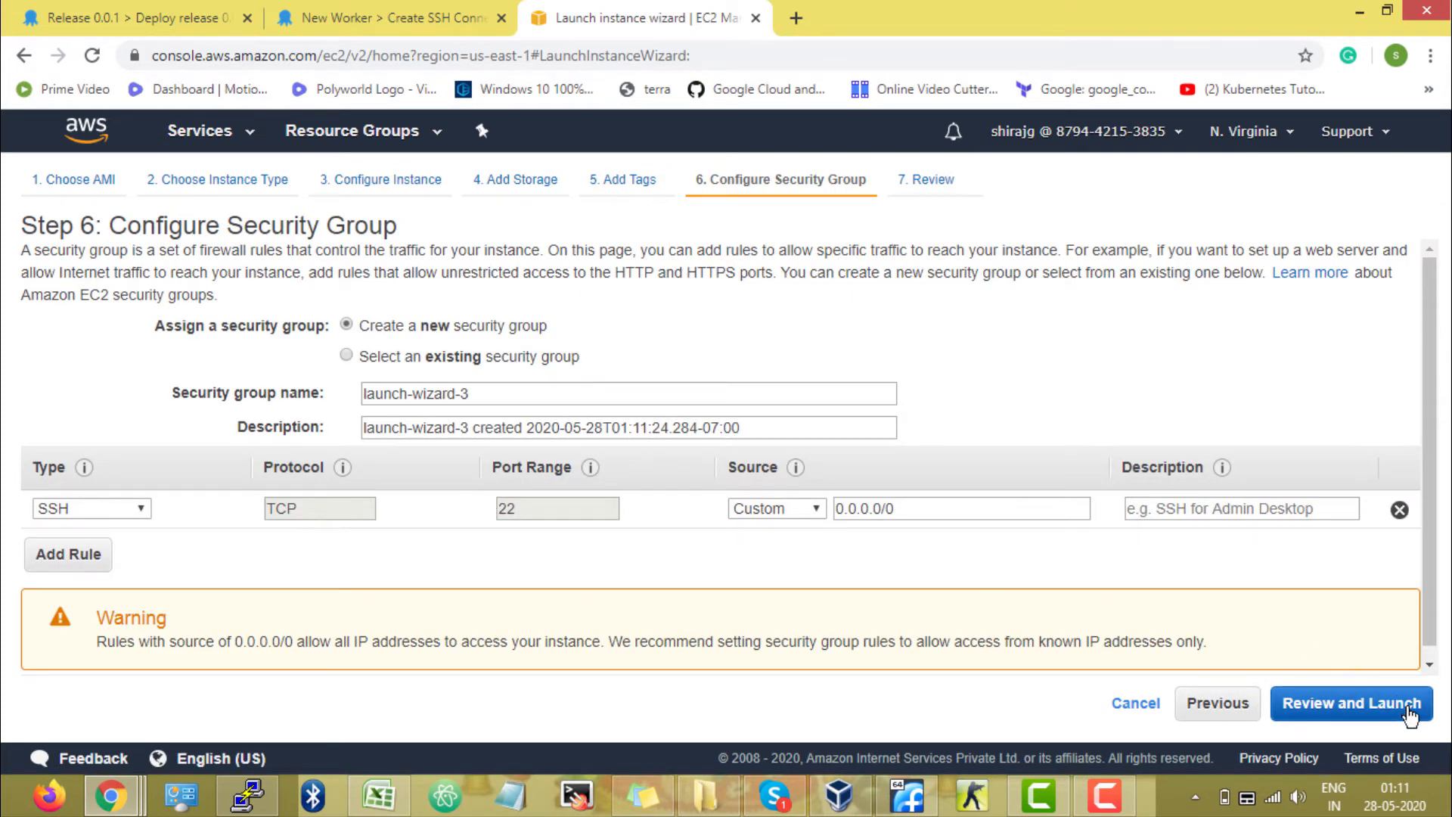
Review and launch the instance with the existing key pair Octo, acknowledging access to its private key file.
{"action": "left_click", "coordinate": [1410, 711]}
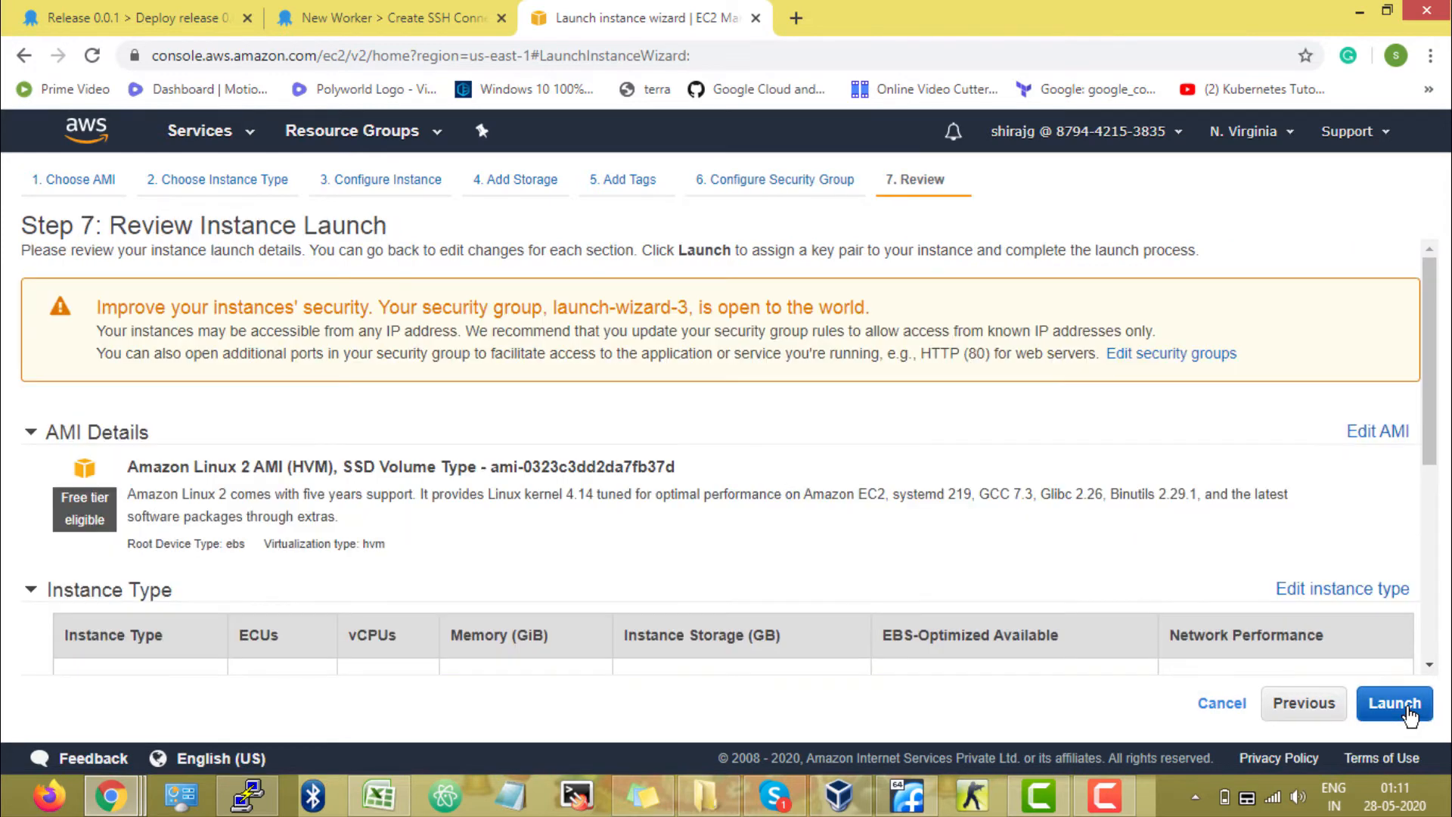
{"action": "left_click", "coordinate": [1395, 703]}
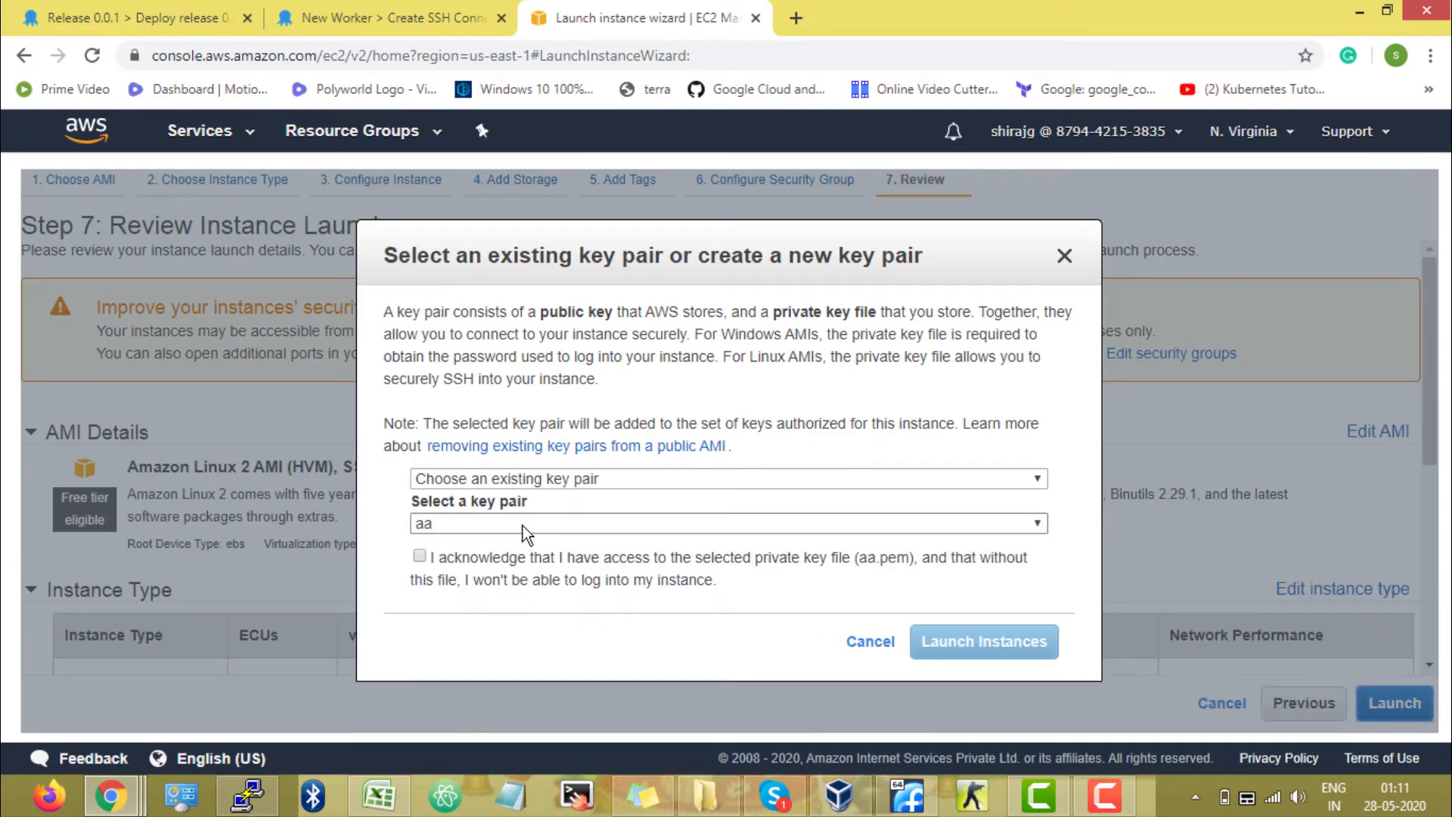
{"action": "left_click", "coordinate": [525, 526]}
{"action": "left_click", "coordinate": [503, 564]}
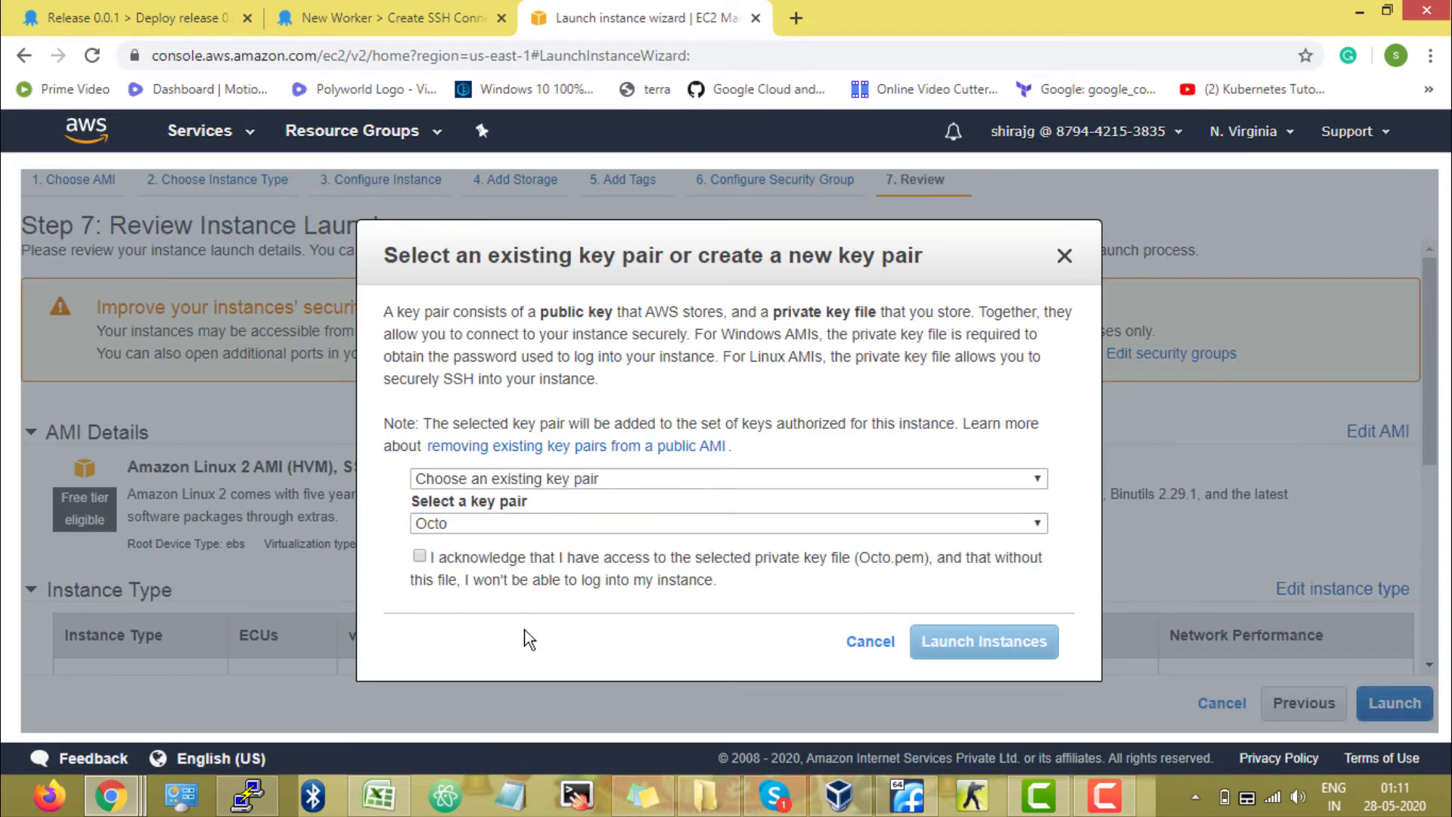
{"action": "left_click", "coordinate": [421, 556]}
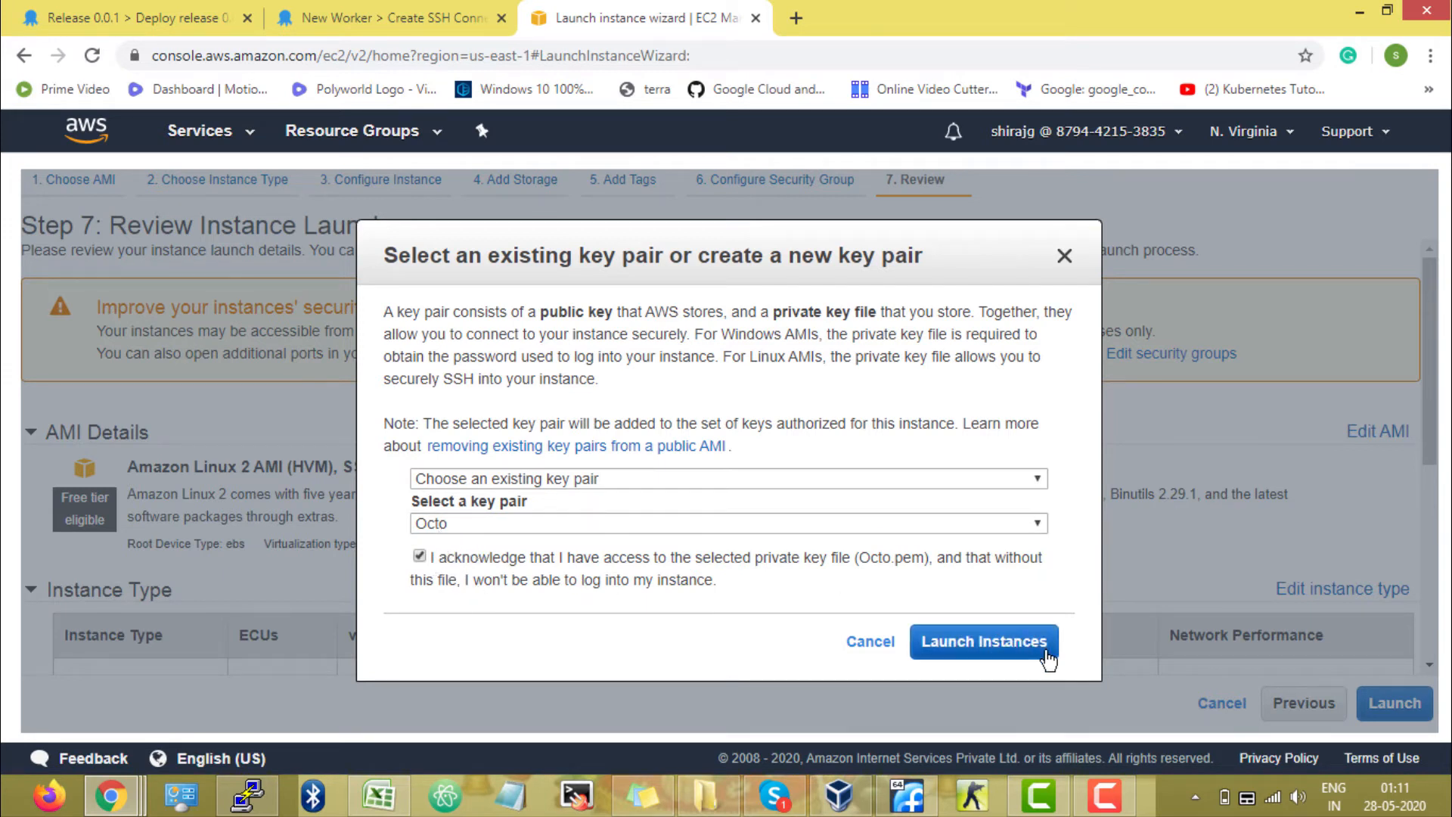
{"action": "left_click", "coordinate": [1048, 659]}
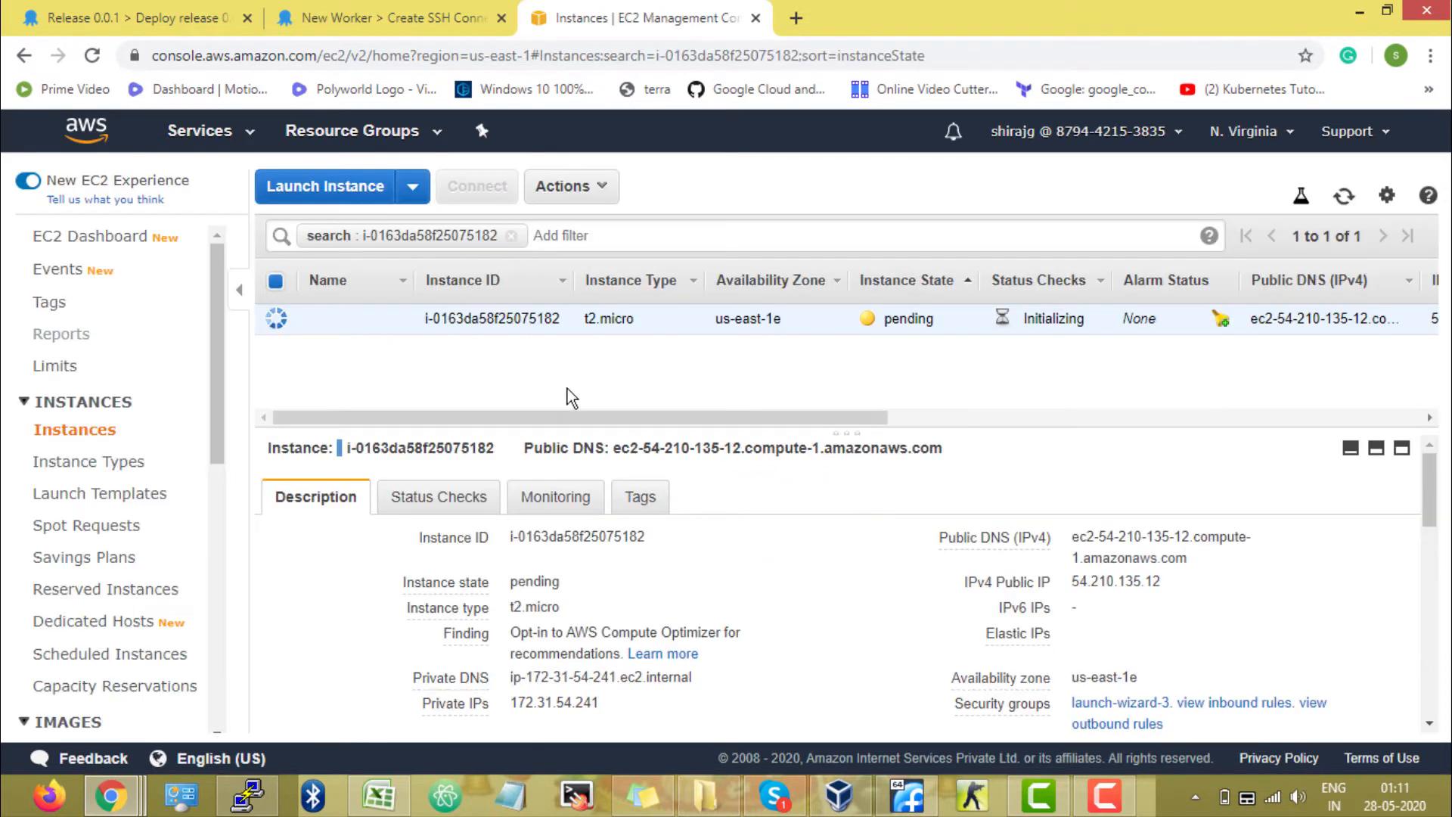
Name the new EC2 instance Octopus Worker.
{"action": "left_click", "coordinate": [393, 318]}
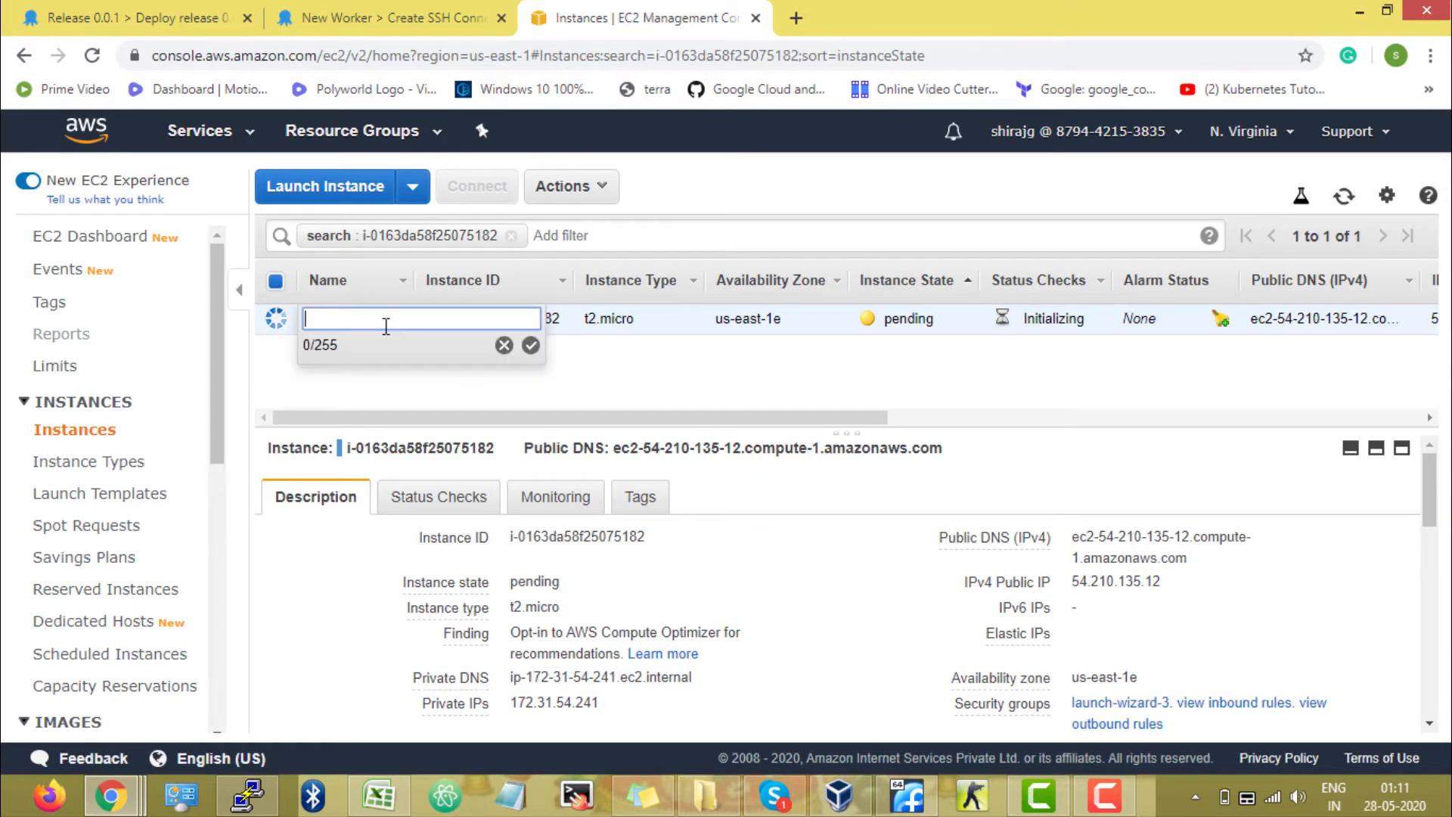
{"action": "type", "text": "Octopus Worker"}
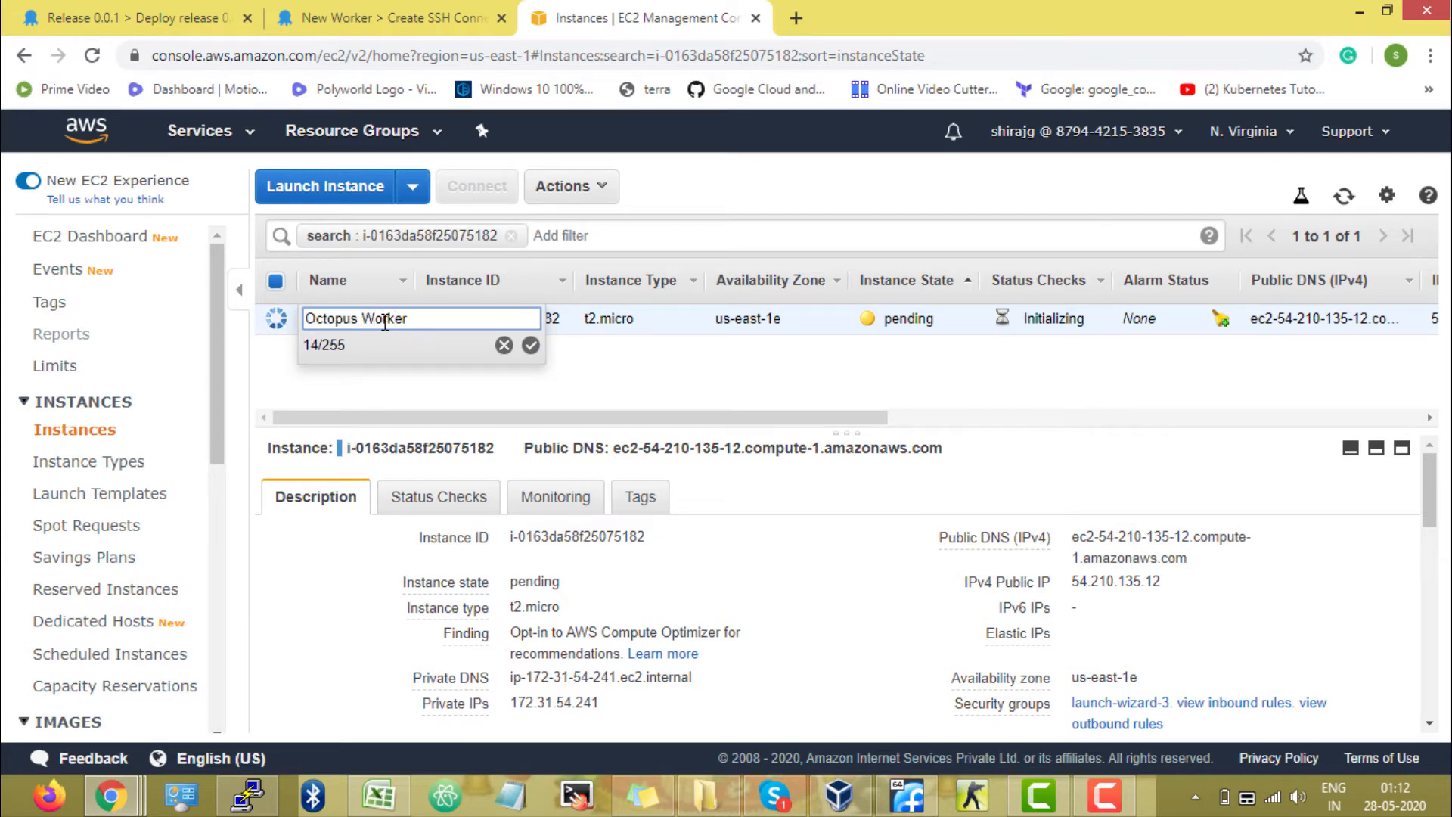
{"action": "left_click", "coordinate": [530, 346]}
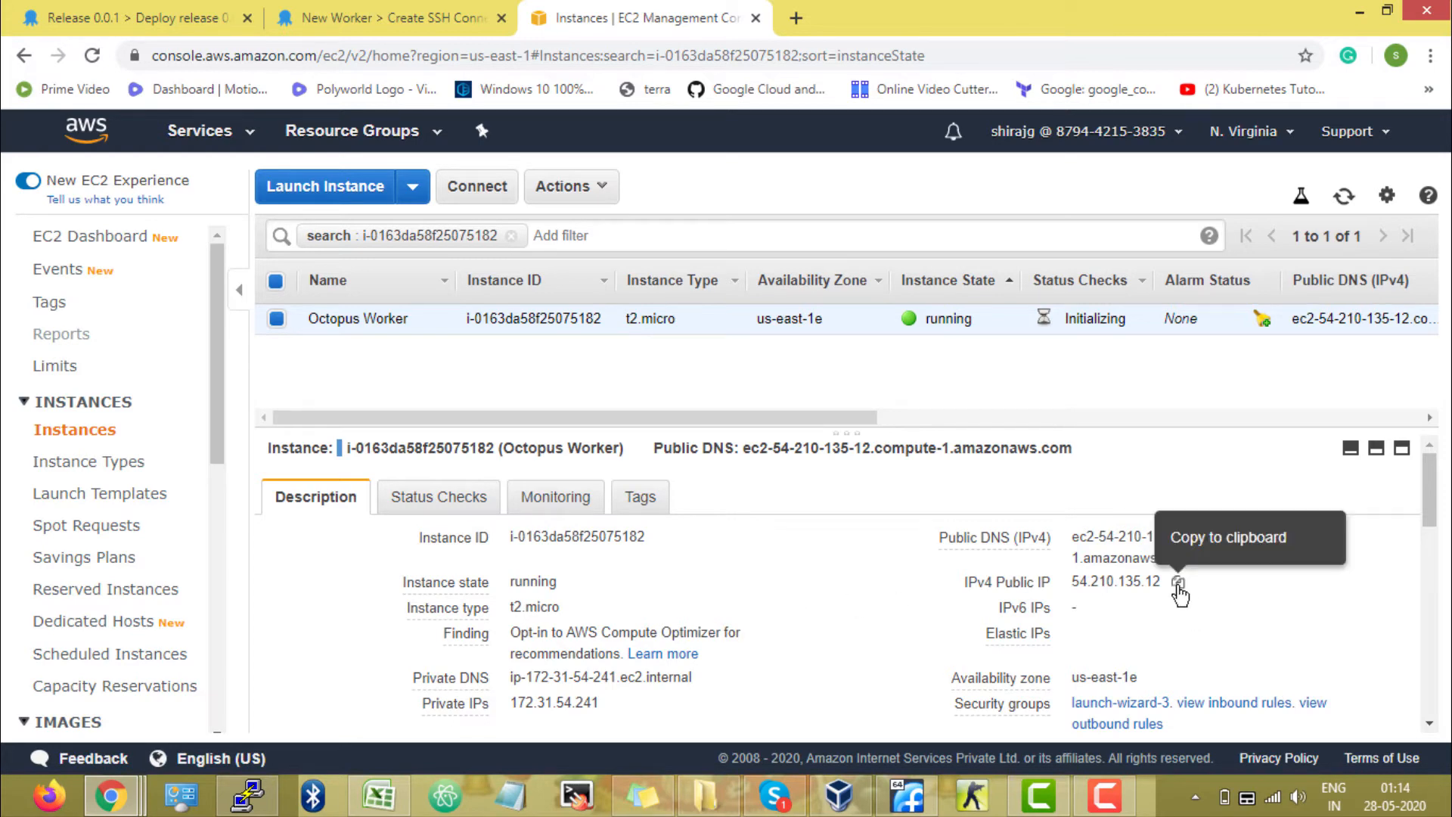
Copy the instance's public IPv4 address and paste it as the worker hostname, keeping port 22, and continue.
{"action": "left_click", "coordinate": [1177, 584]}
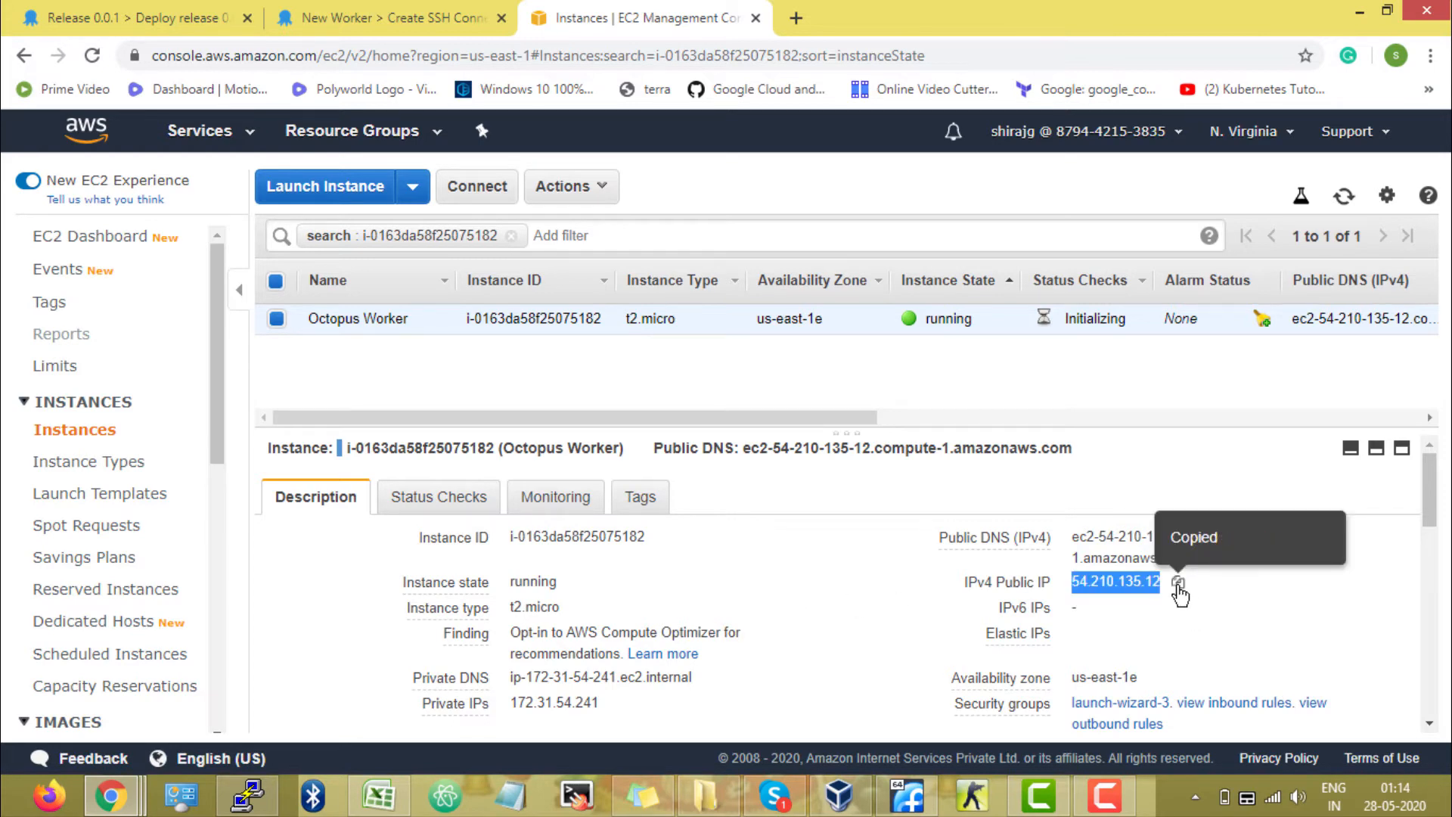
{"action": "left_click", "coordinate": [407, 22]}
{"action": "left_click", "coordinate": [672, 448]}
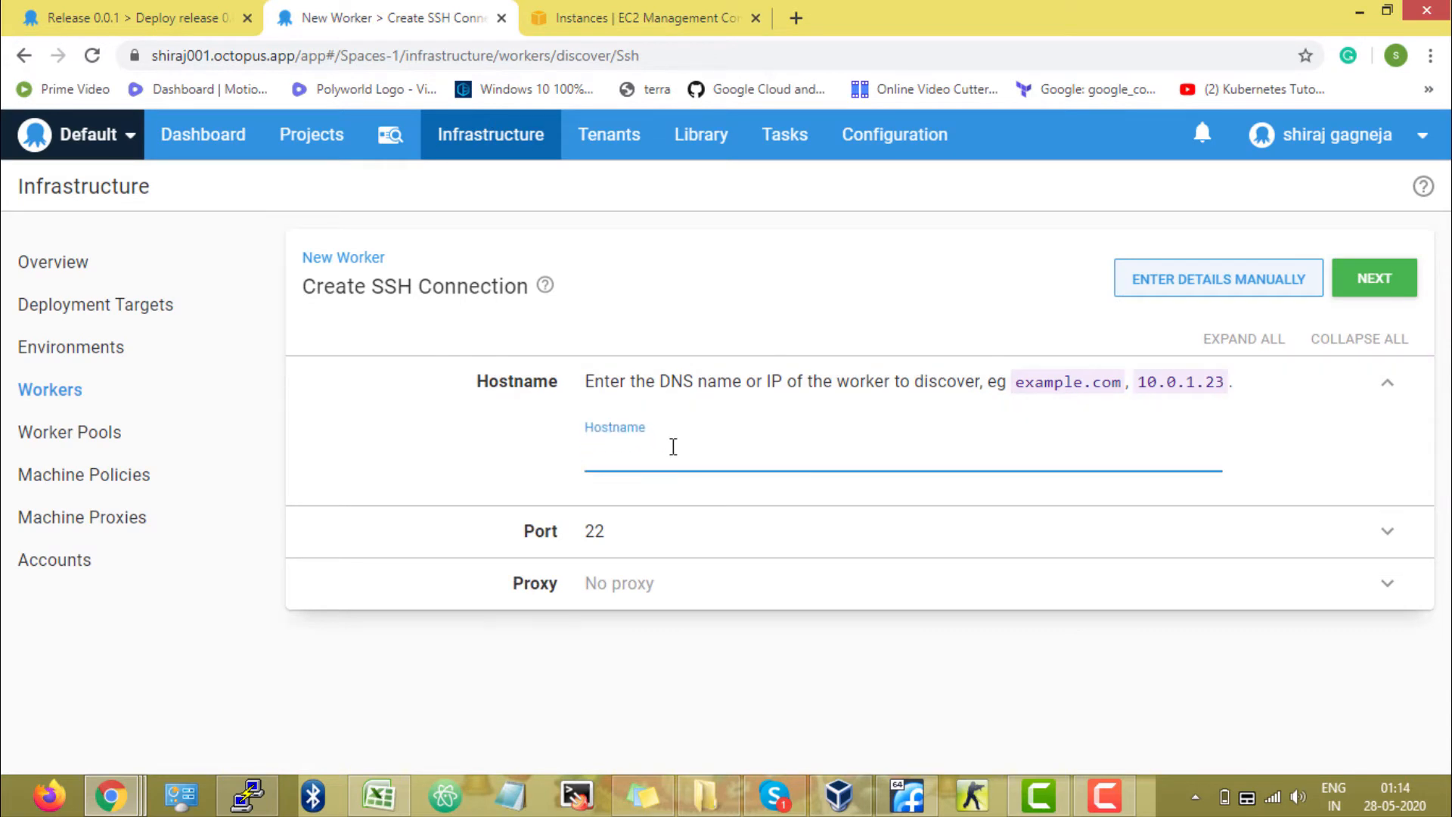
{"action": "key", "text": "ctrl+v"}
{"action": "left_click", "coordinate": [629, 540]}
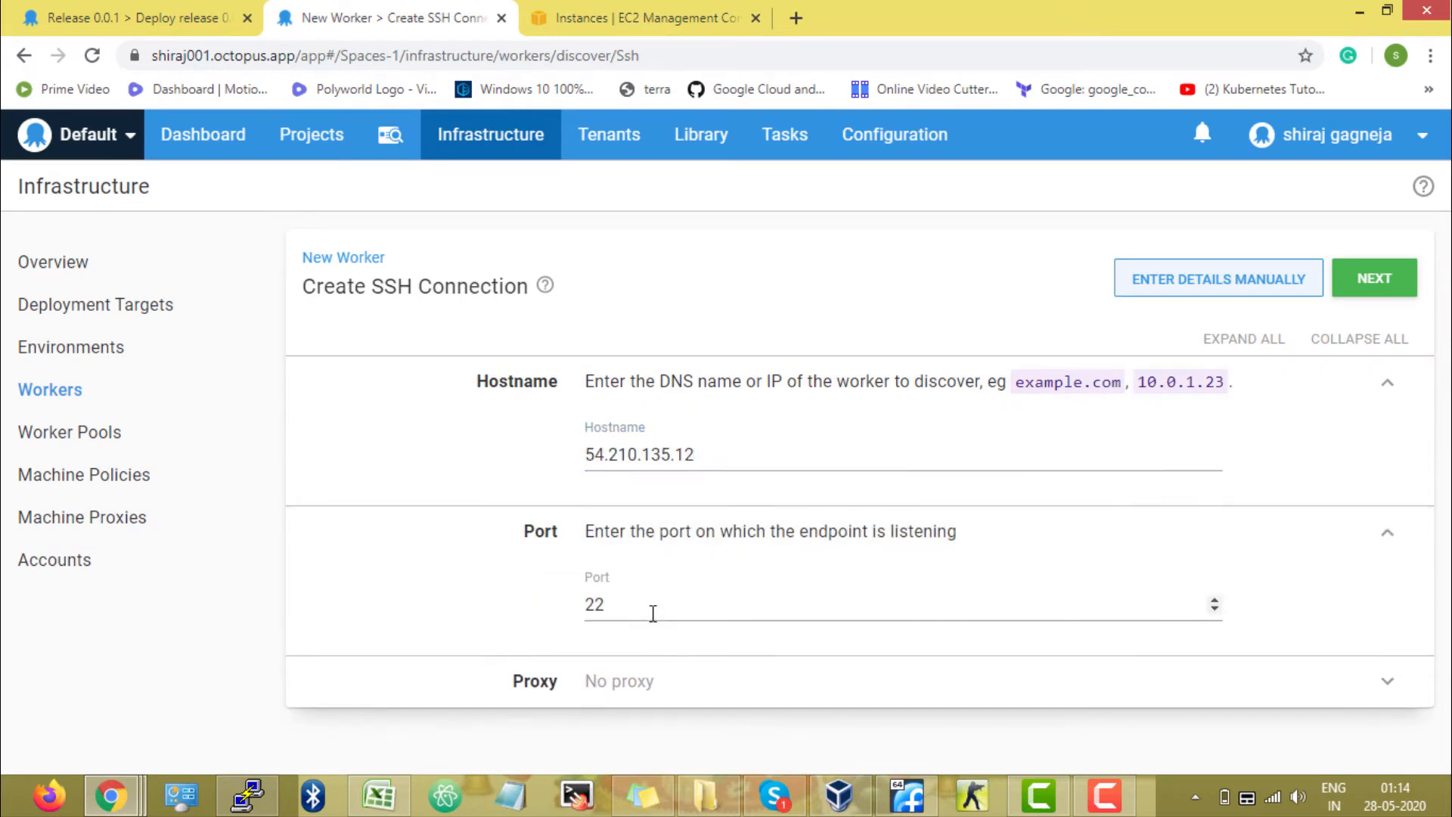
{"action": "left_click", "coordinate": [1381, 282]}
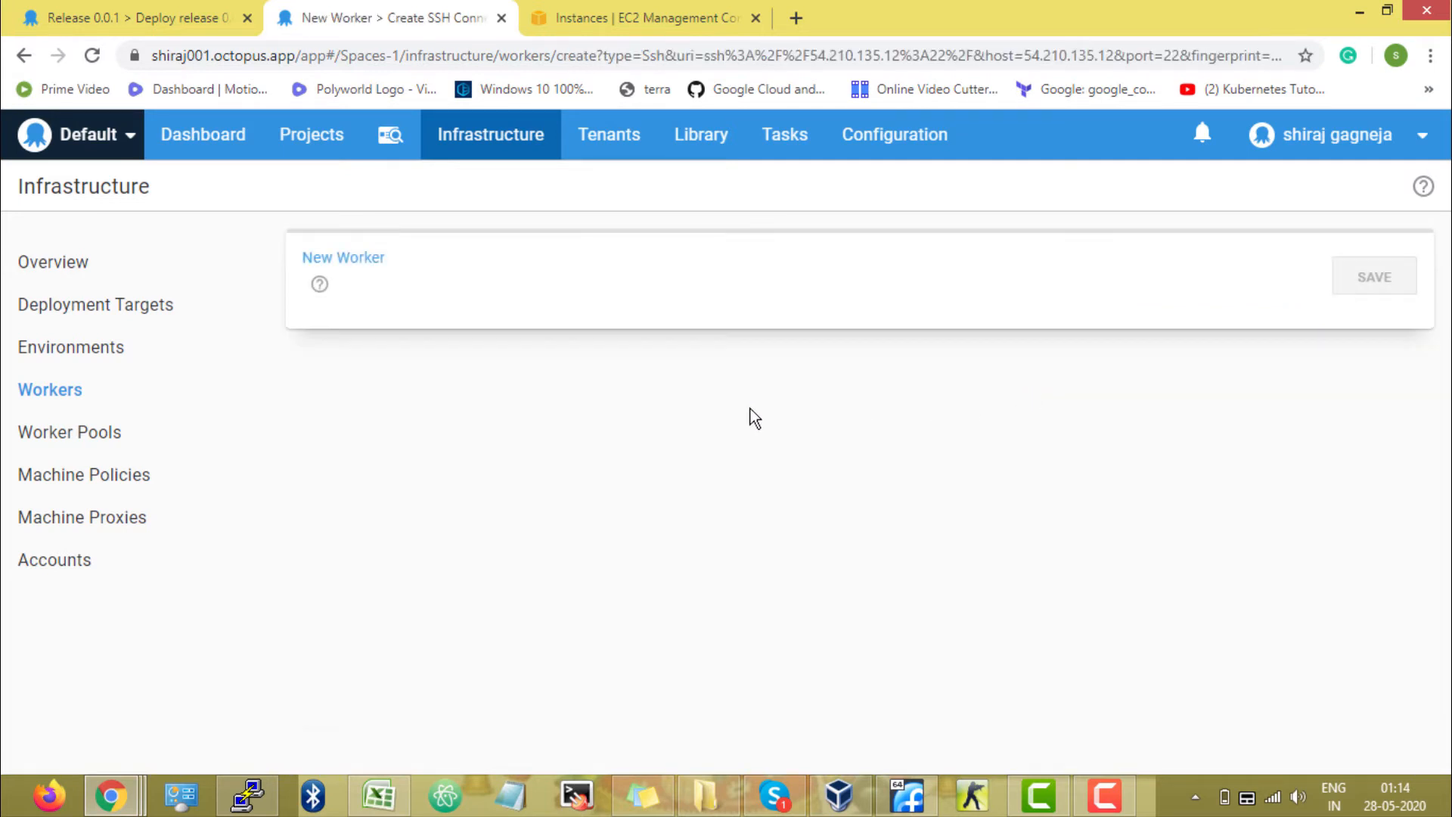
Check the available worker pools for the new worker and open the worker pools list in a new tab.
{"action": "scroll", "coordinate": [719, 430], "scroll_direction": "down", "scroll_amount": 1}
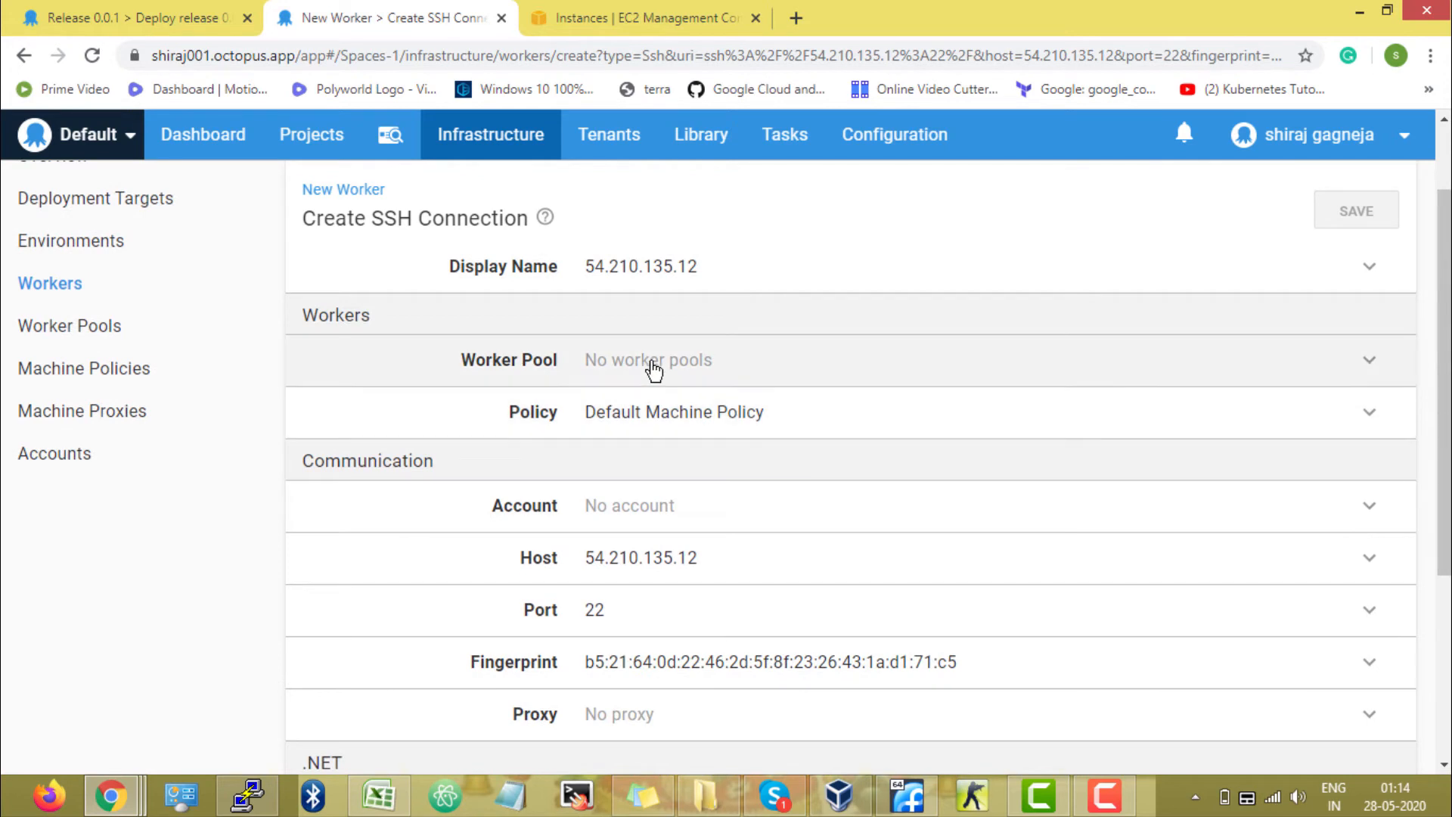
{"action": "left_click", "coordinate": [654, 371]}
{"action": "left_click", "coordinate": [660, 438]}
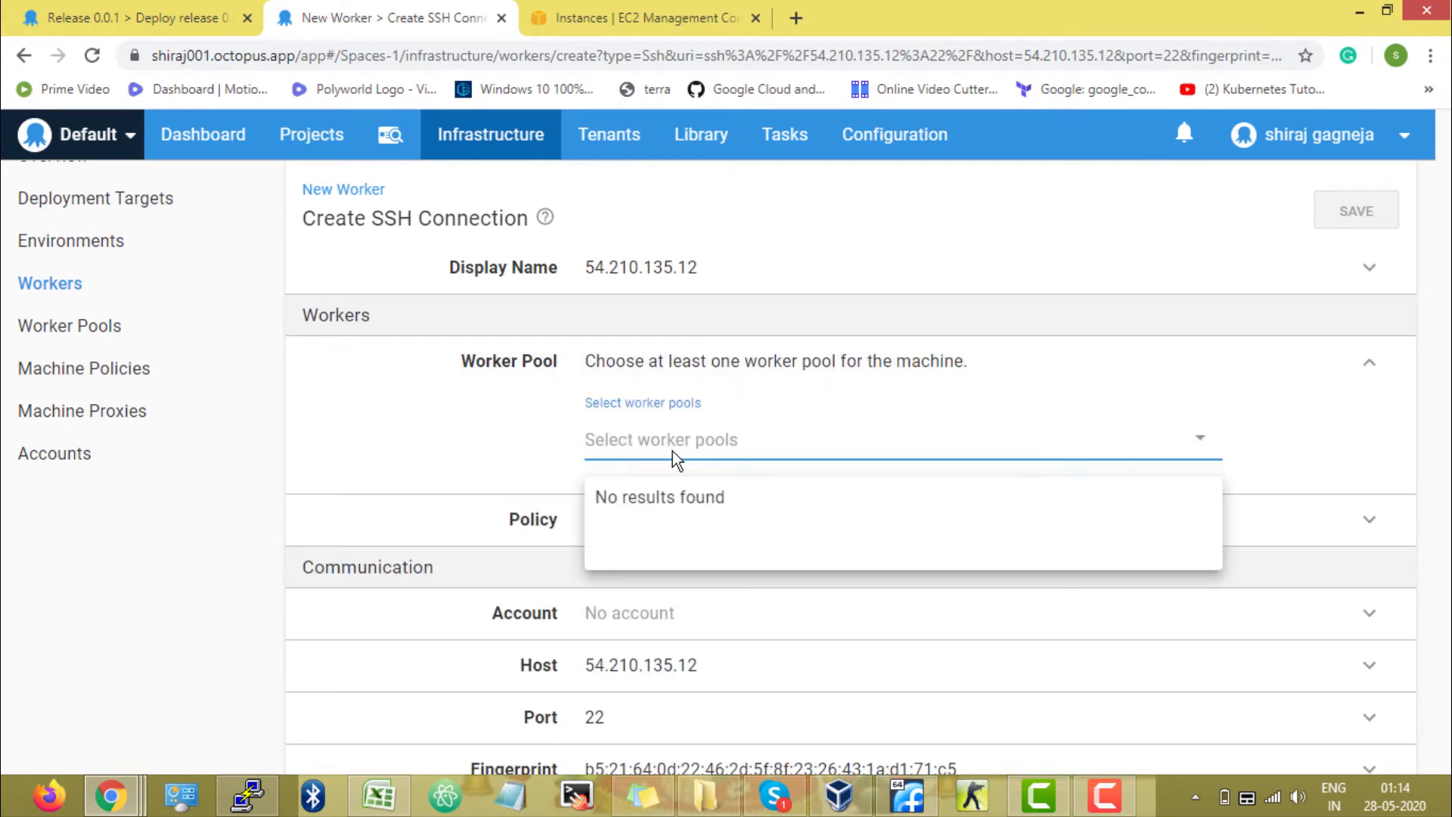
{"action": "left_click", "coordinate": [527, 455]}
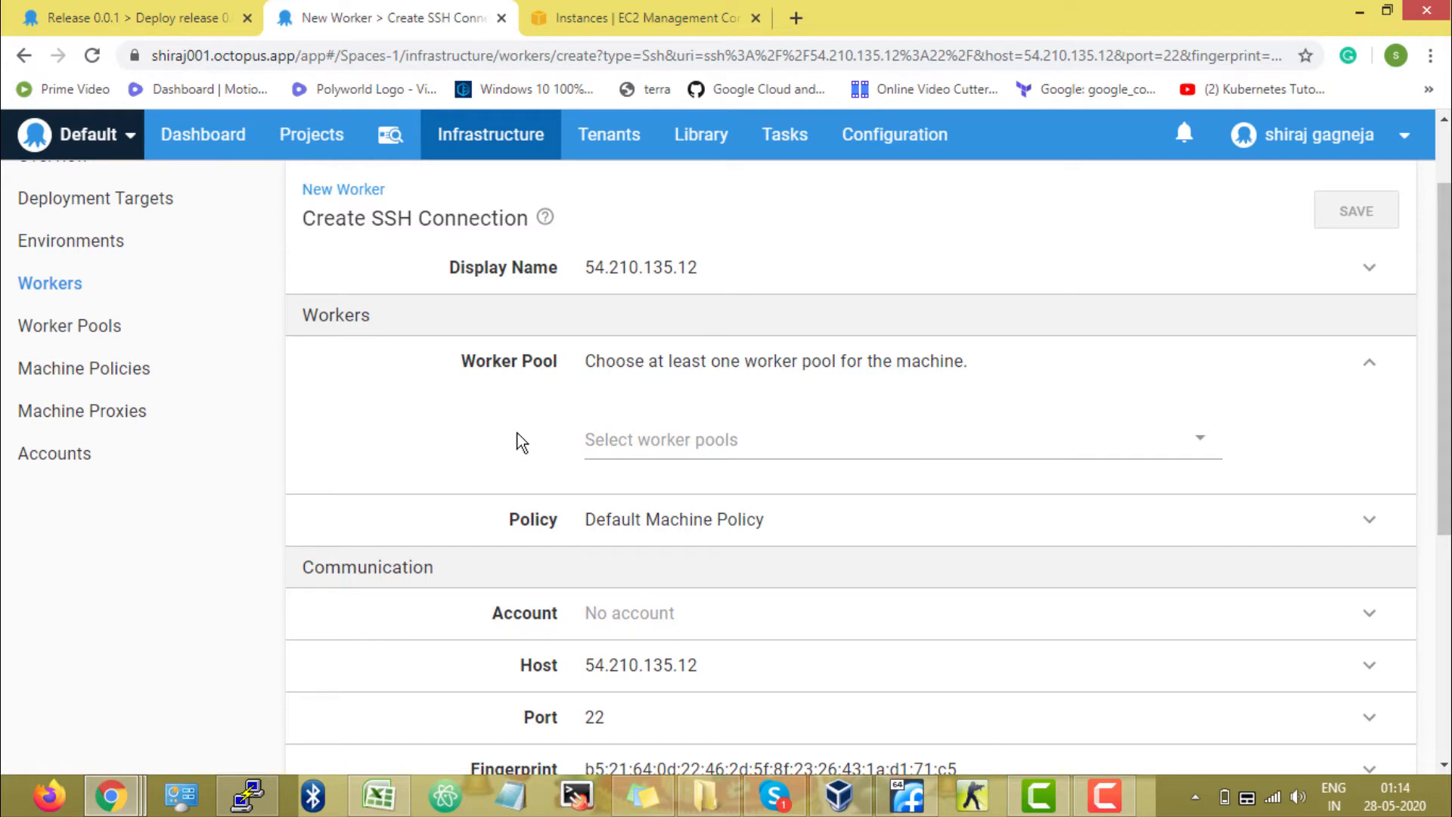
{"action": "right_click", "coordinate": [121, 331]}
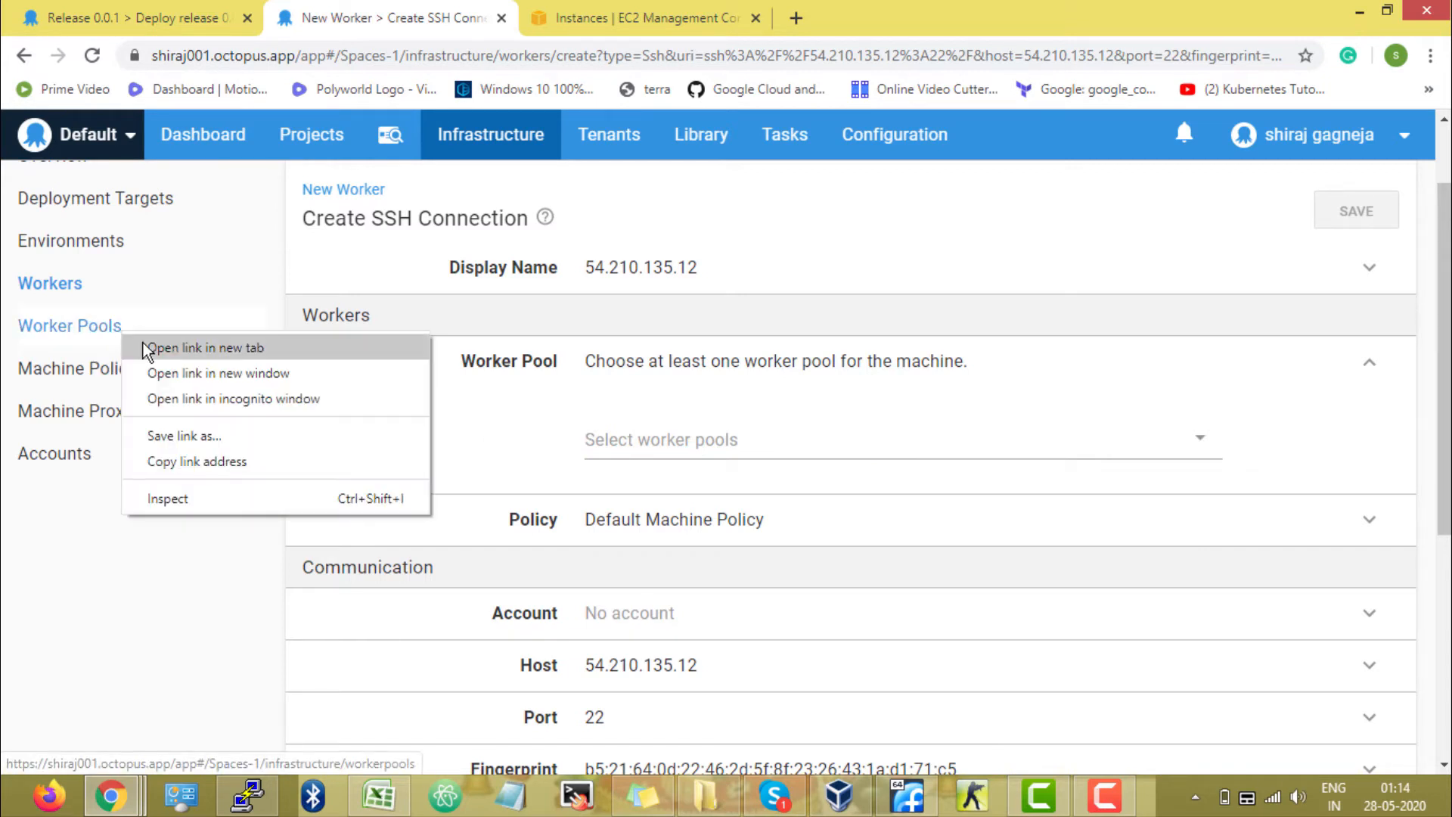
{"action": "left_click", "coordinate": [143, 343]}
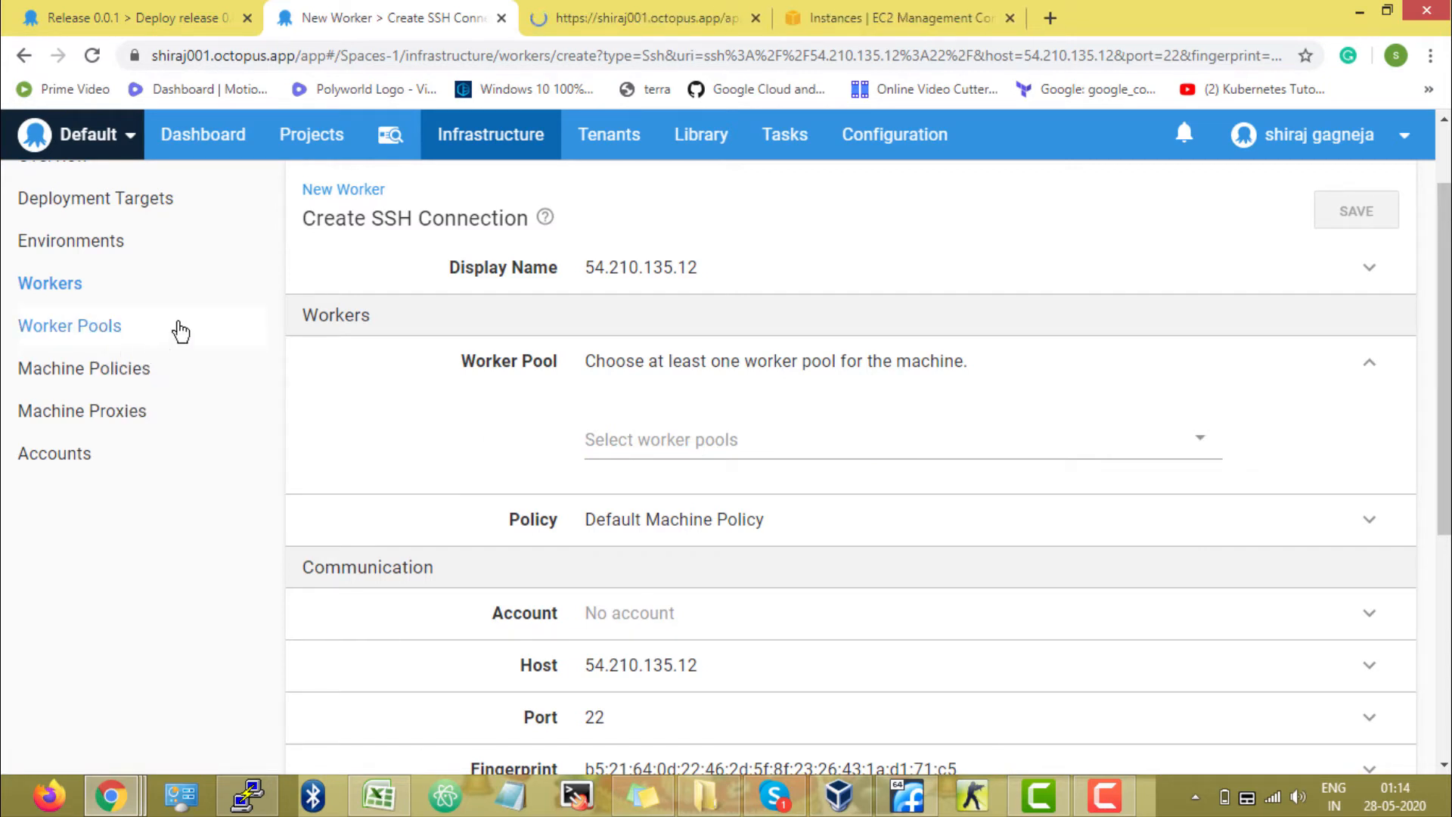
{"action": "left_click", "coordinate": [579, 20]}
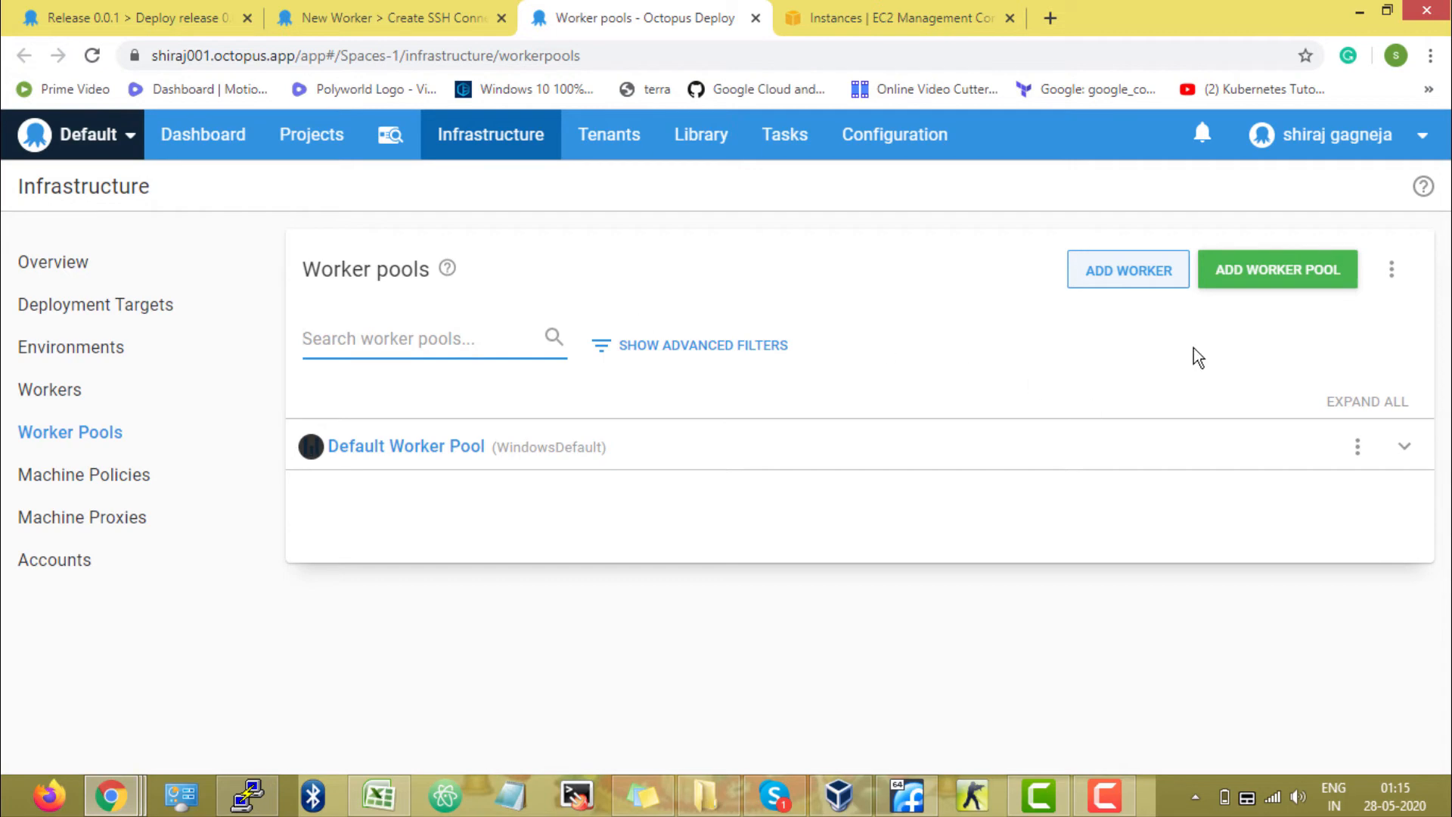
Create a new static worker pool named My pool.
{"action": "left_click", "coordinate": [1329, 289]}
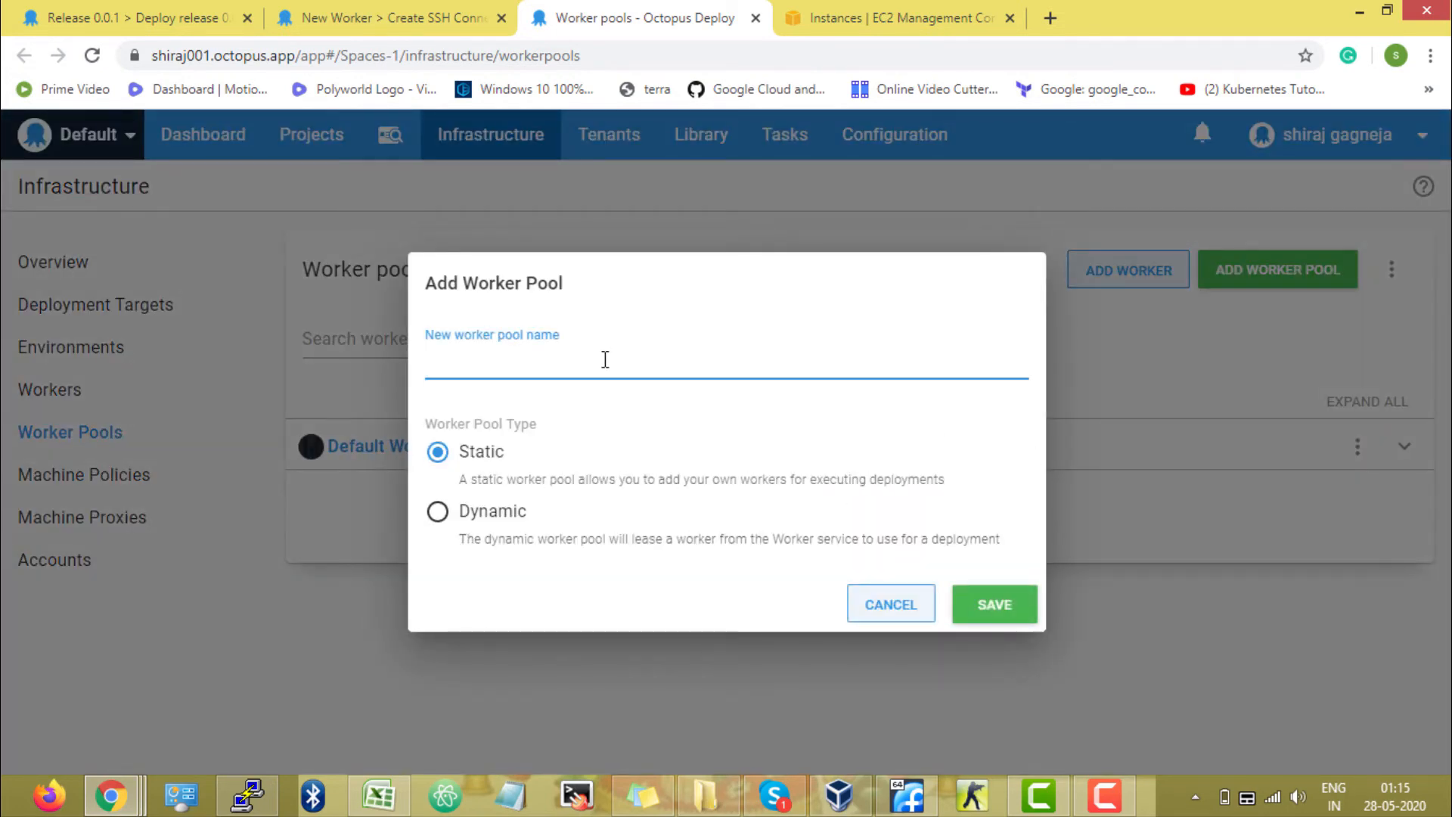
{"action": "type", "text": "My pool"}
{"action": "left_click", "coordinate": [991, 609]}
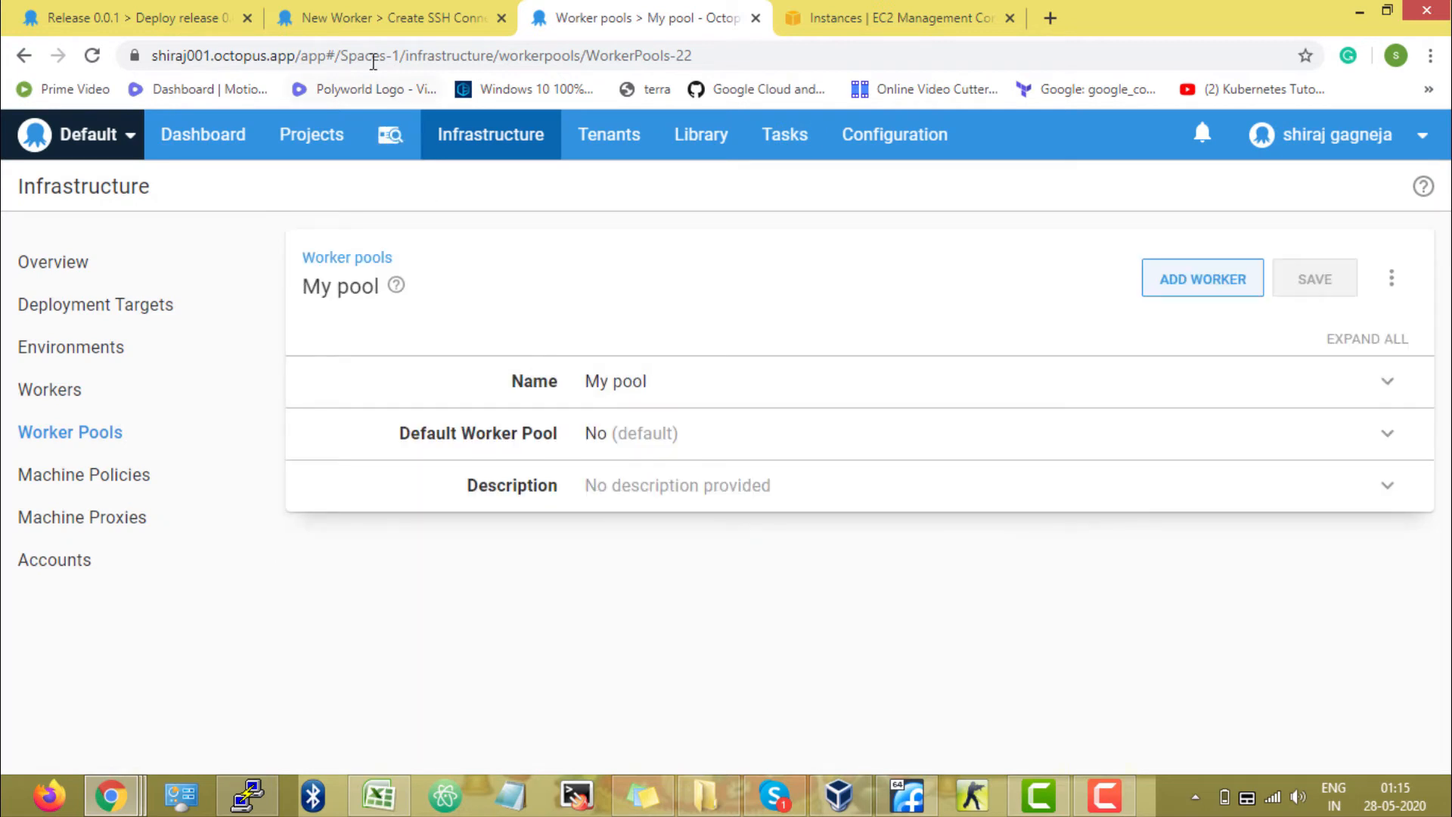
Return to the new worker's settings and assign it to the My pool worker pool.
{"action": "left_click", "coordinate": [378, 17]}
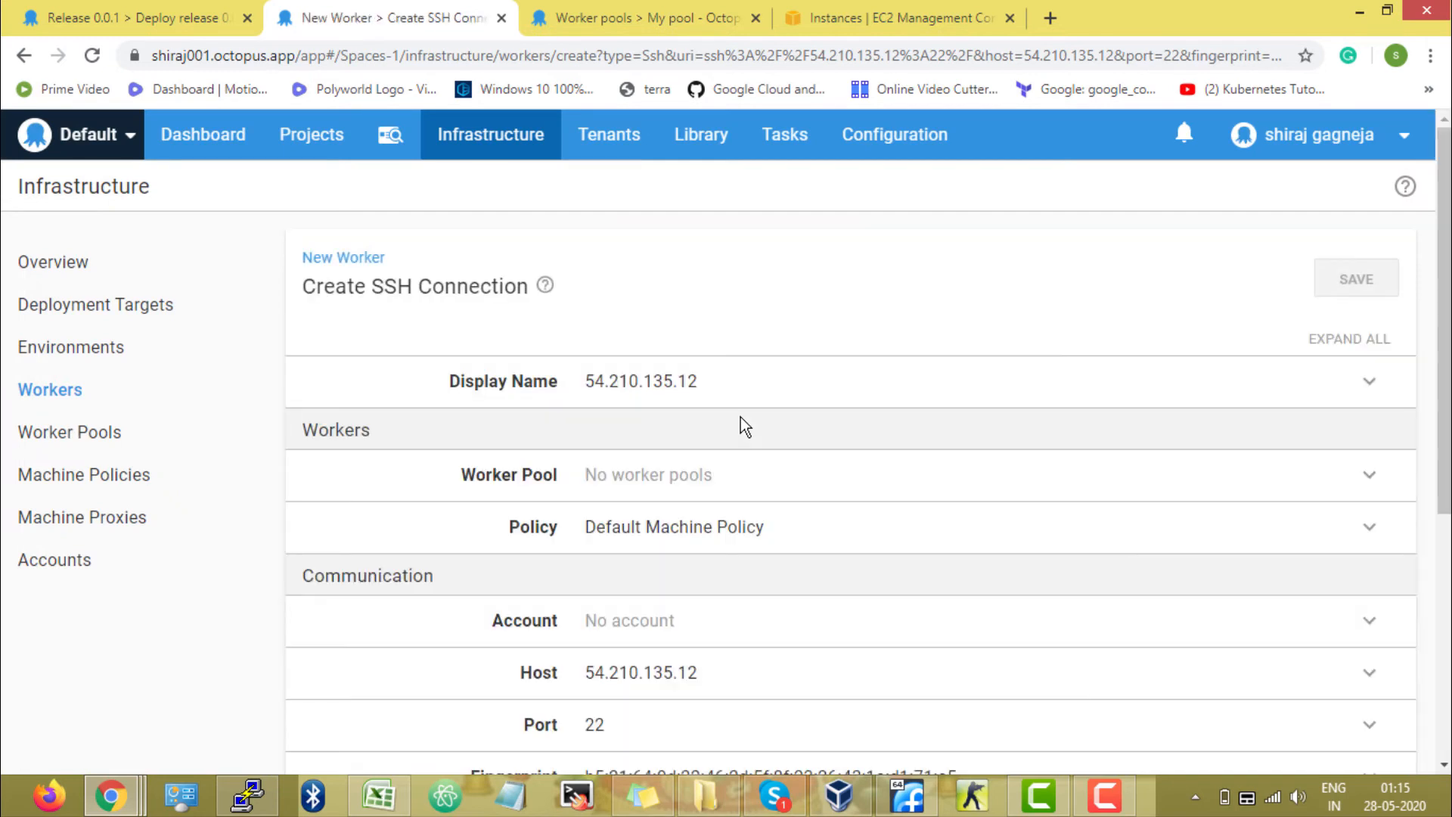
{"action": "left_click", "coordinate": [695, 479]}
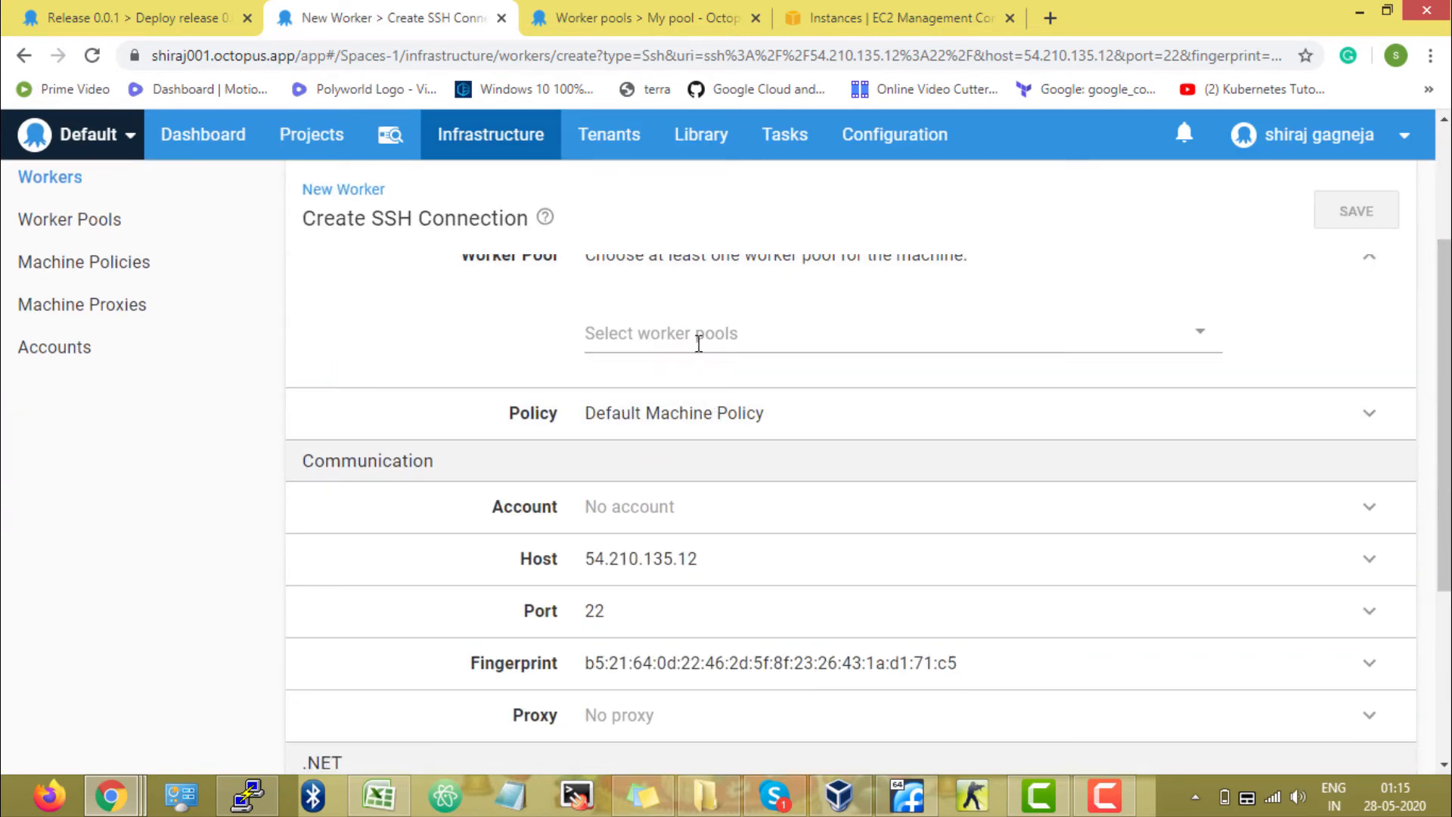
{"action": "left_click", "coordinate": [699, 341]}
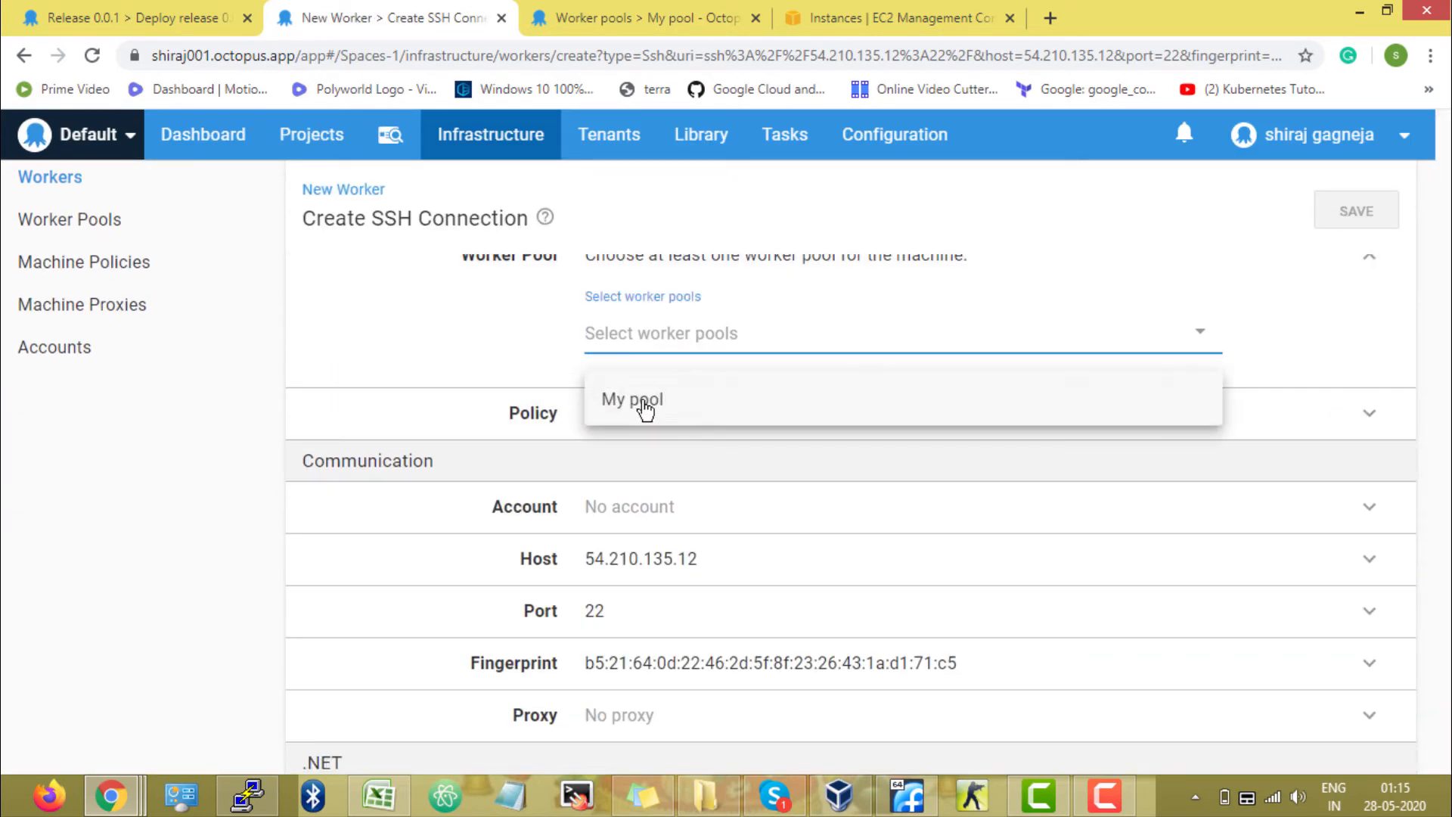
{"action": "left_click", "coordinate": [668, 408]}
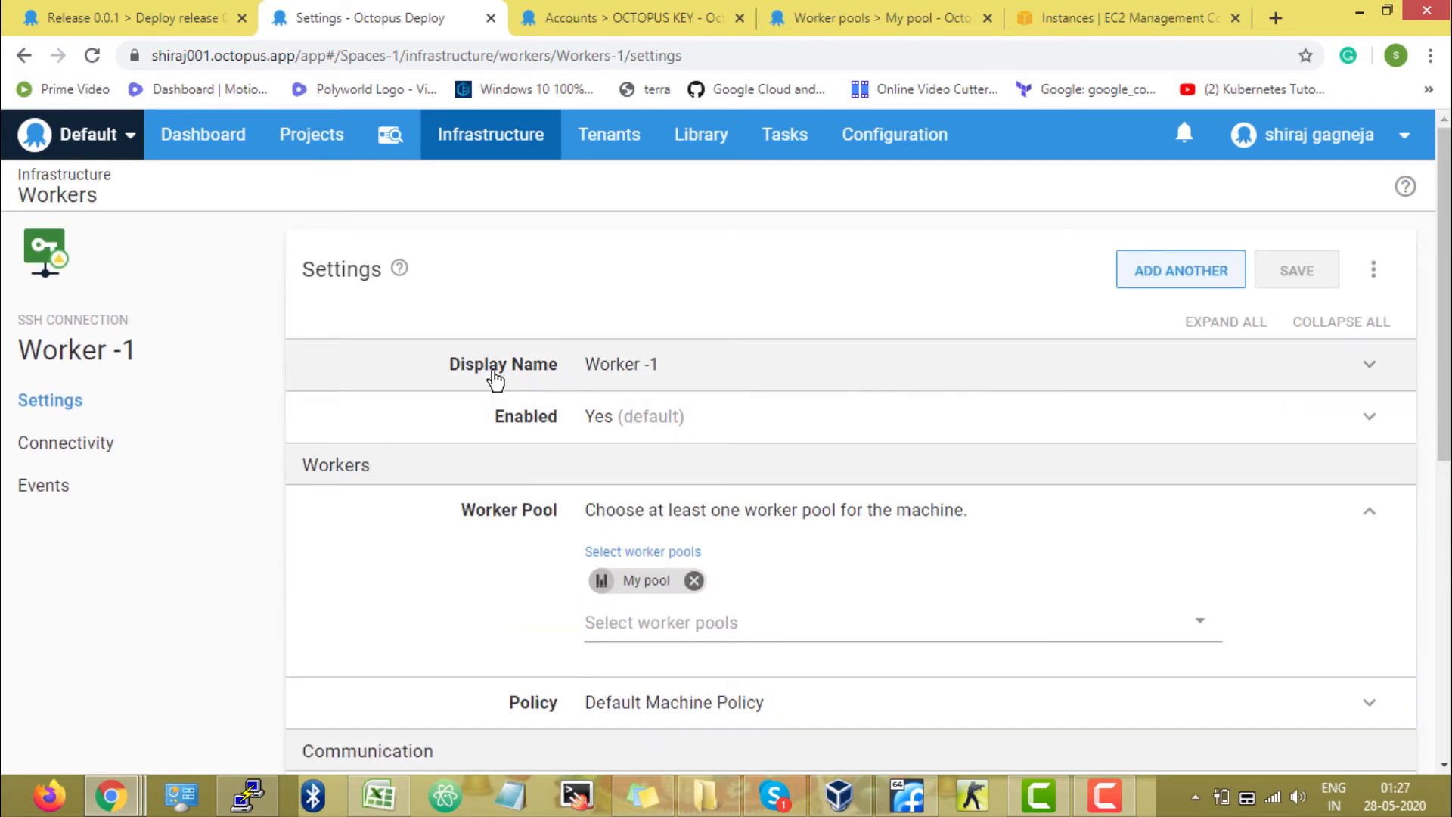
{"action": "left_click", "coordinate": [495, 374]}
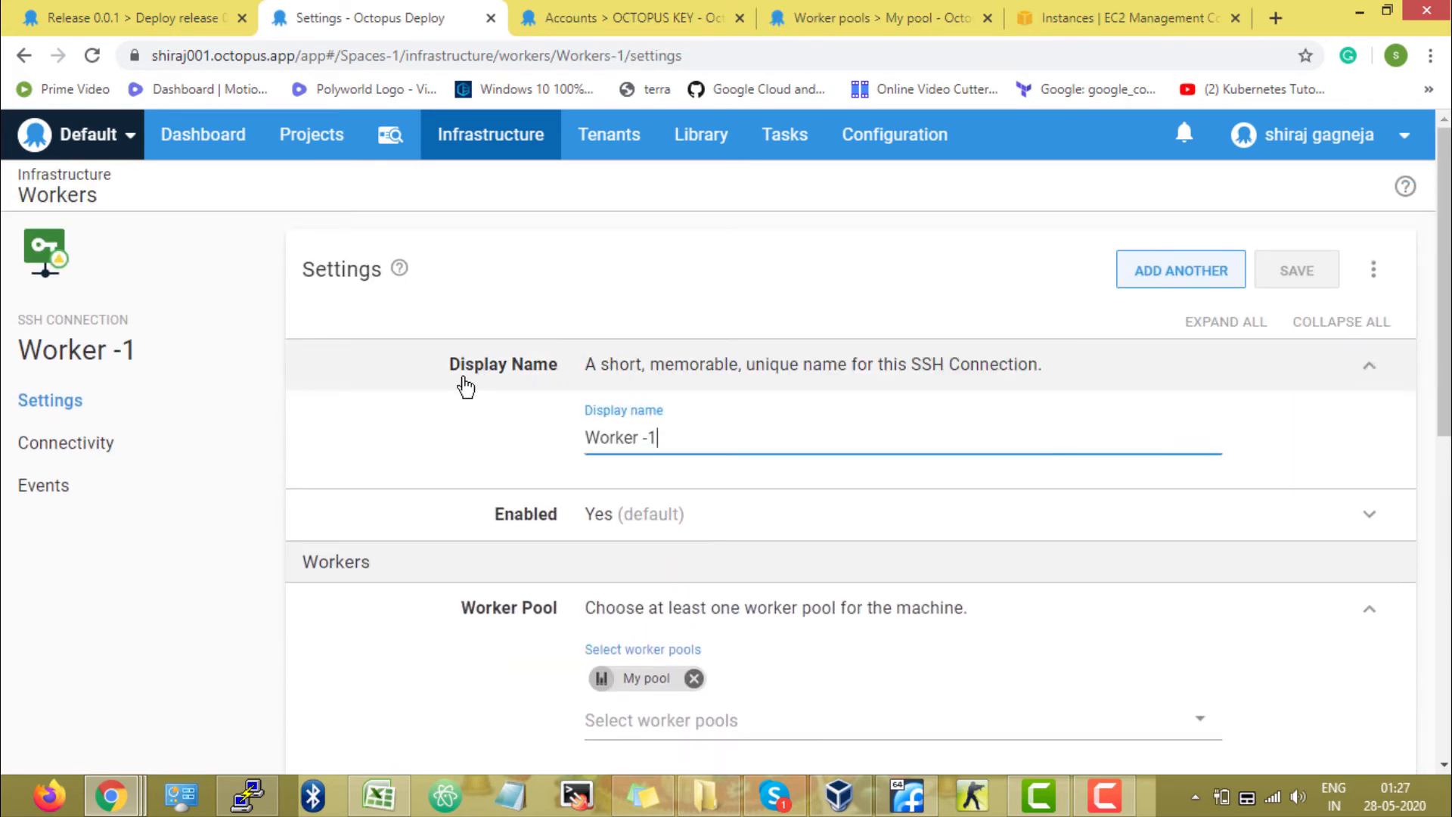
{"action": "left_click_drag", "start_coordinate": [664, 437], "coordinate": [569, 441]}
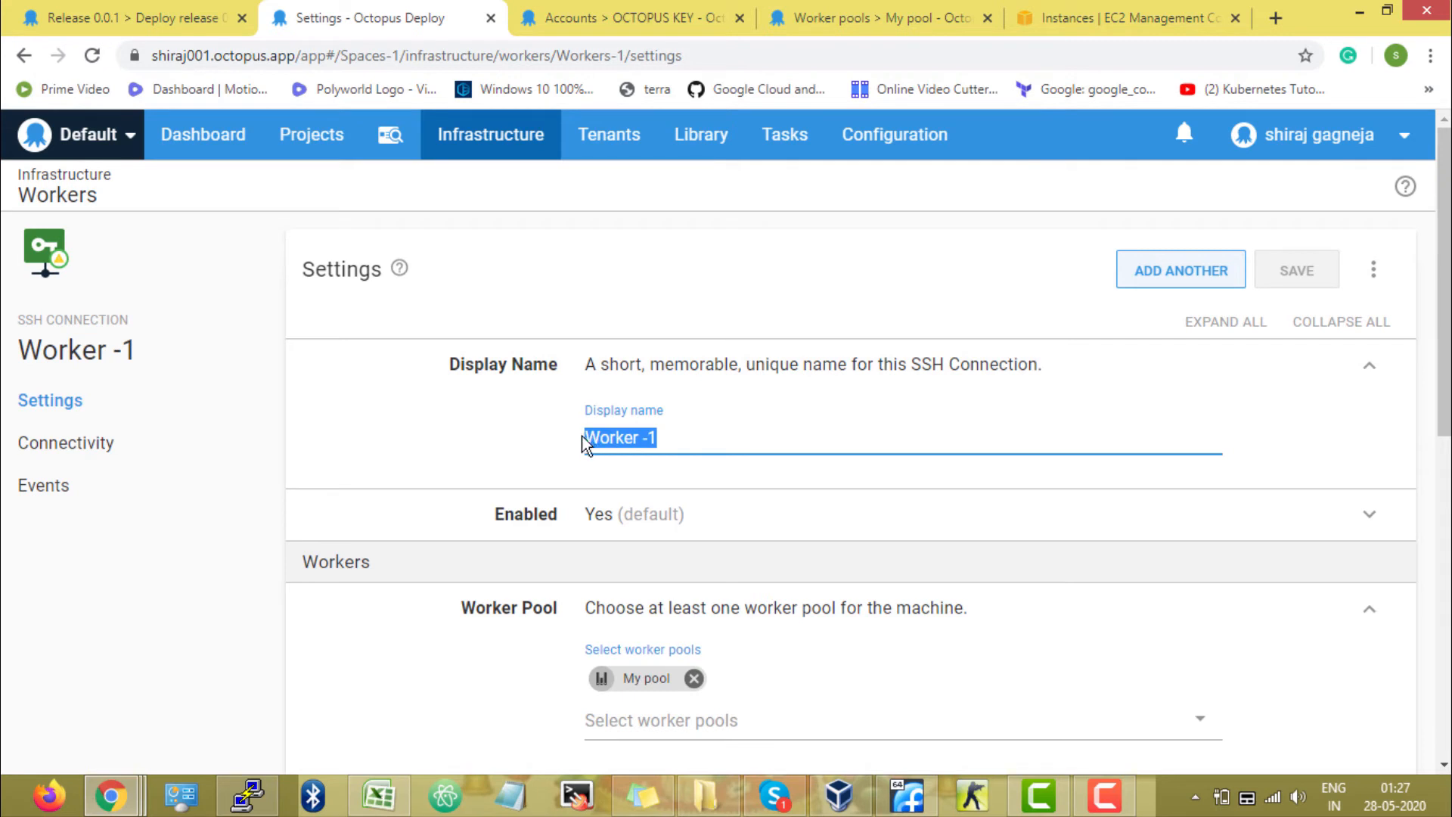
{"action": "left_click", "coordinate": [384, 449]}
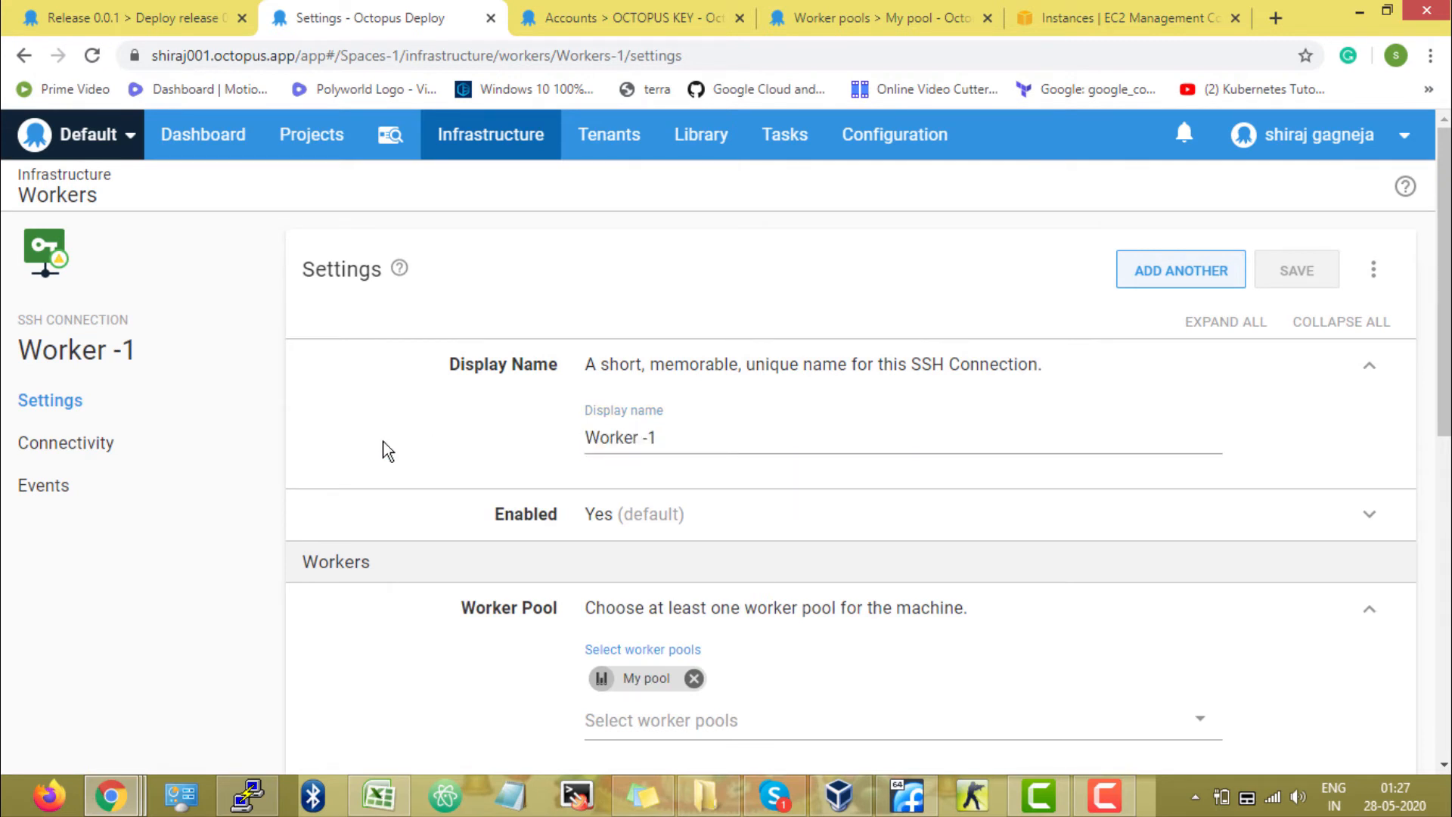
Select Worker-Key as the SSH account for the worker's communication settings.
{"action": "scroll", "coordinate": [384, 450], "scroll_direction": "down", "scroll_amount": 5}
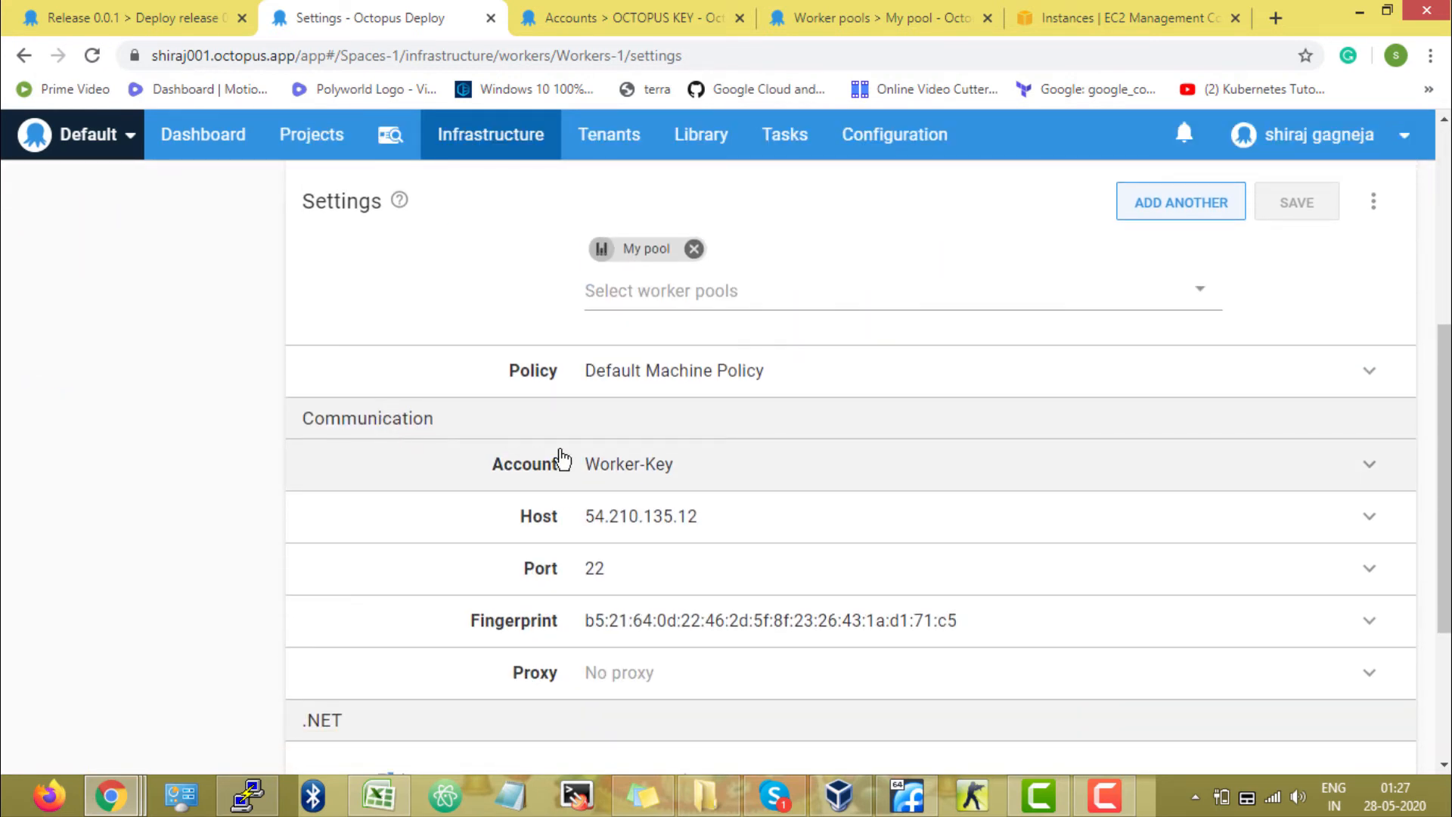
{"action": "left_click", "coordinate": [540, 484]}
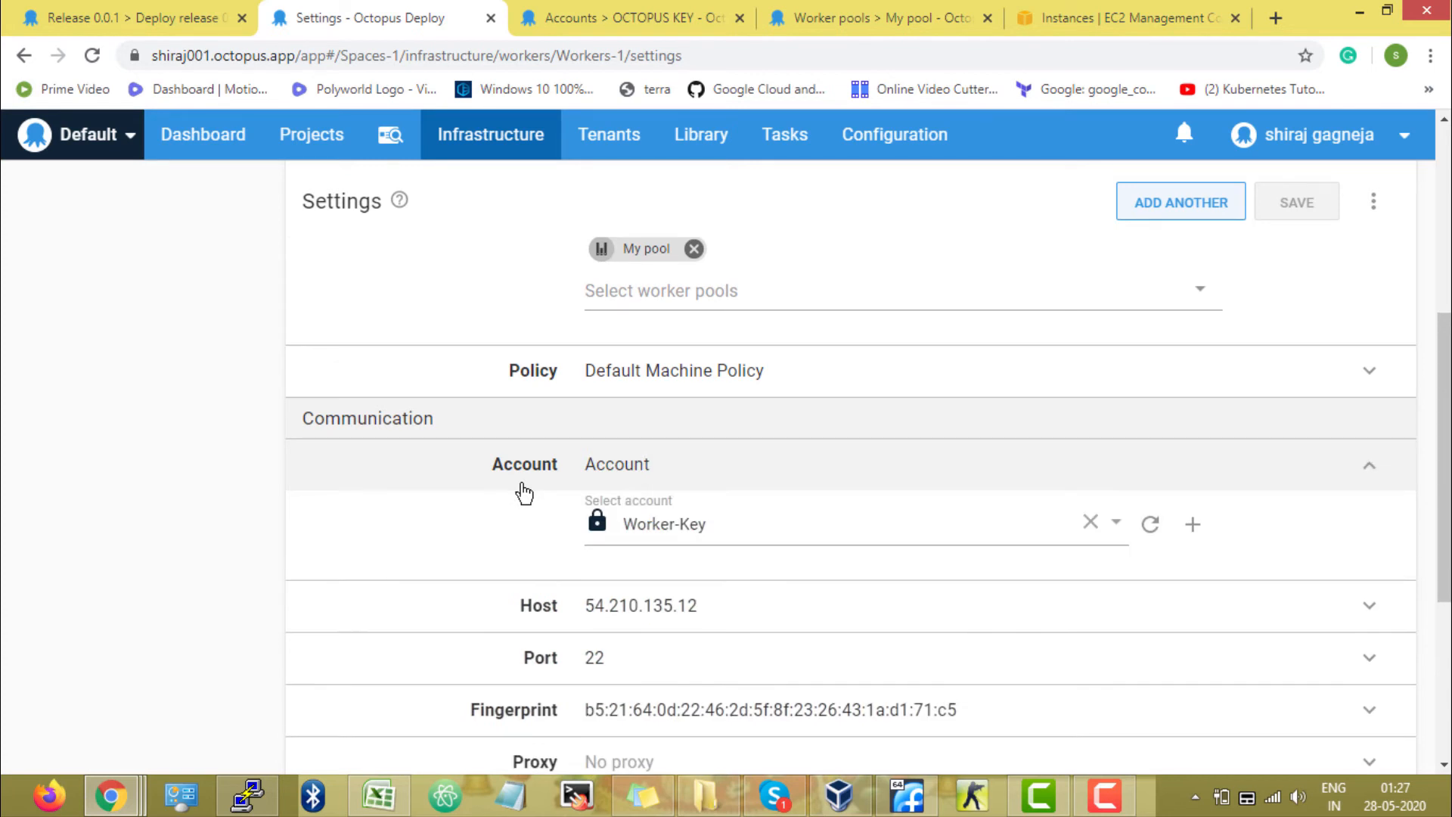
{"action": "left_click", "coordinate": [755, 541]}
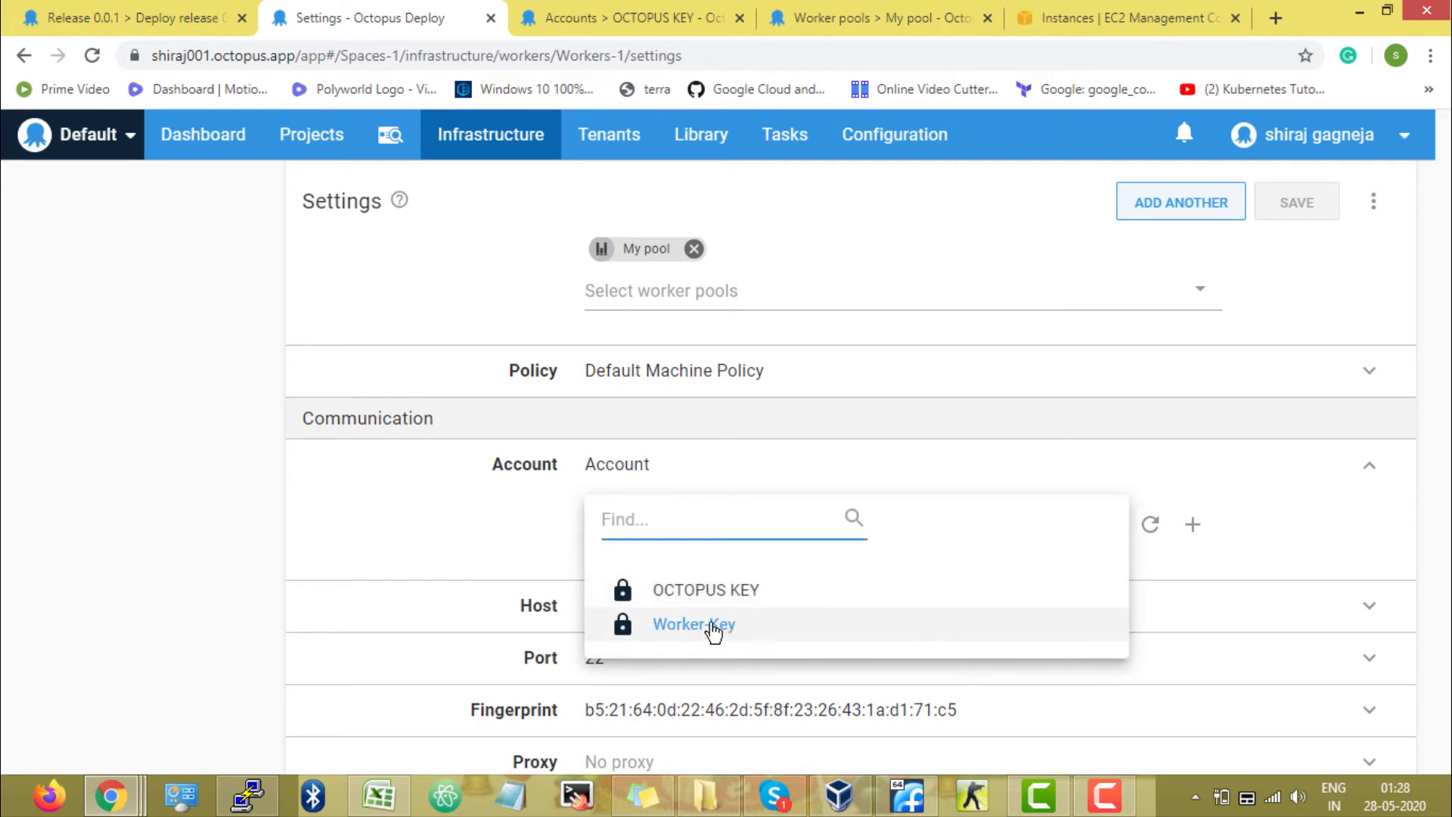
{"action": "left_click", "coordinate": [717, 630]}
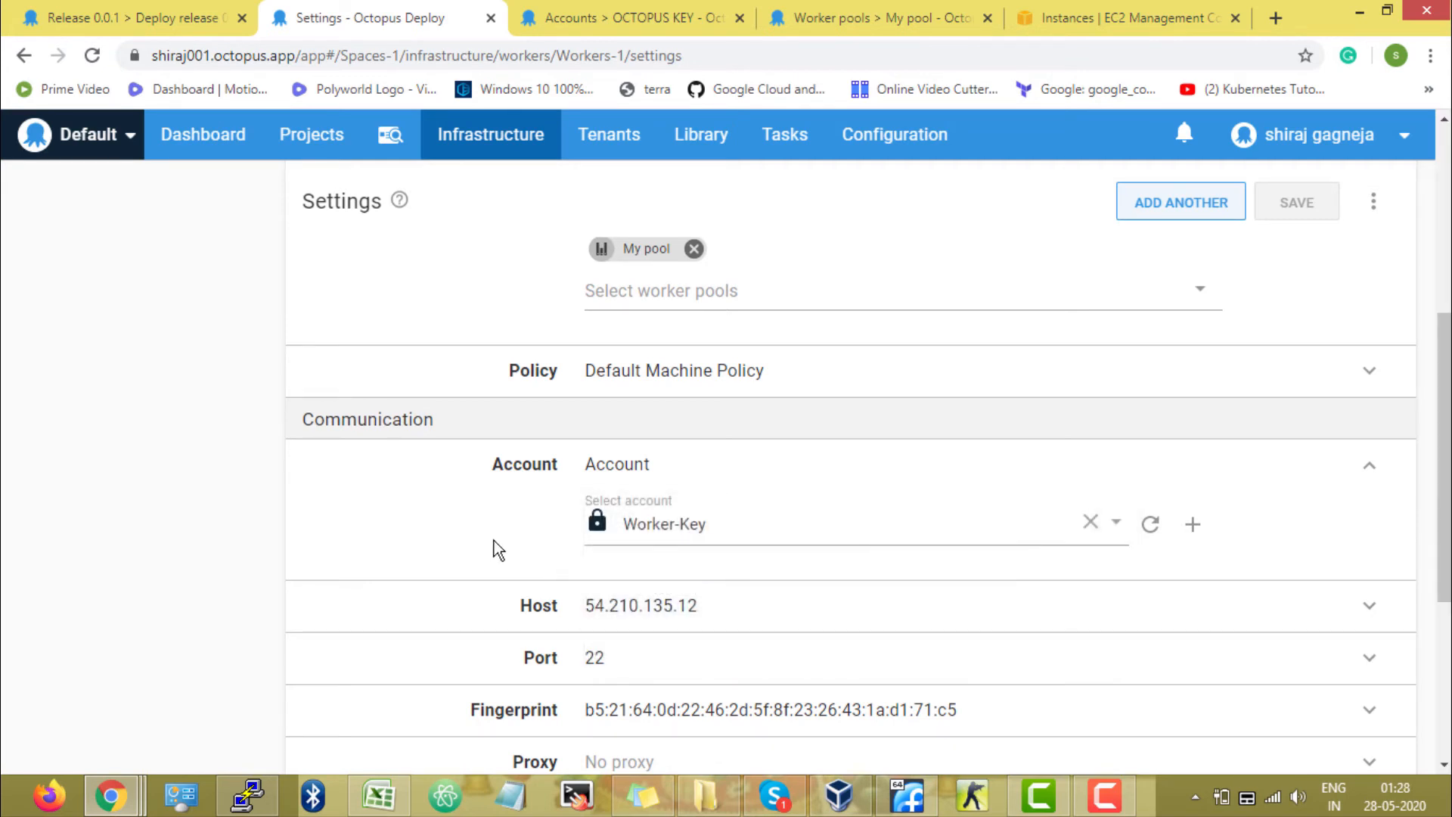
{"action": "scroll", "coordinate": [496, 543], "scroll_direction": "up", "scroll_amount": 1}
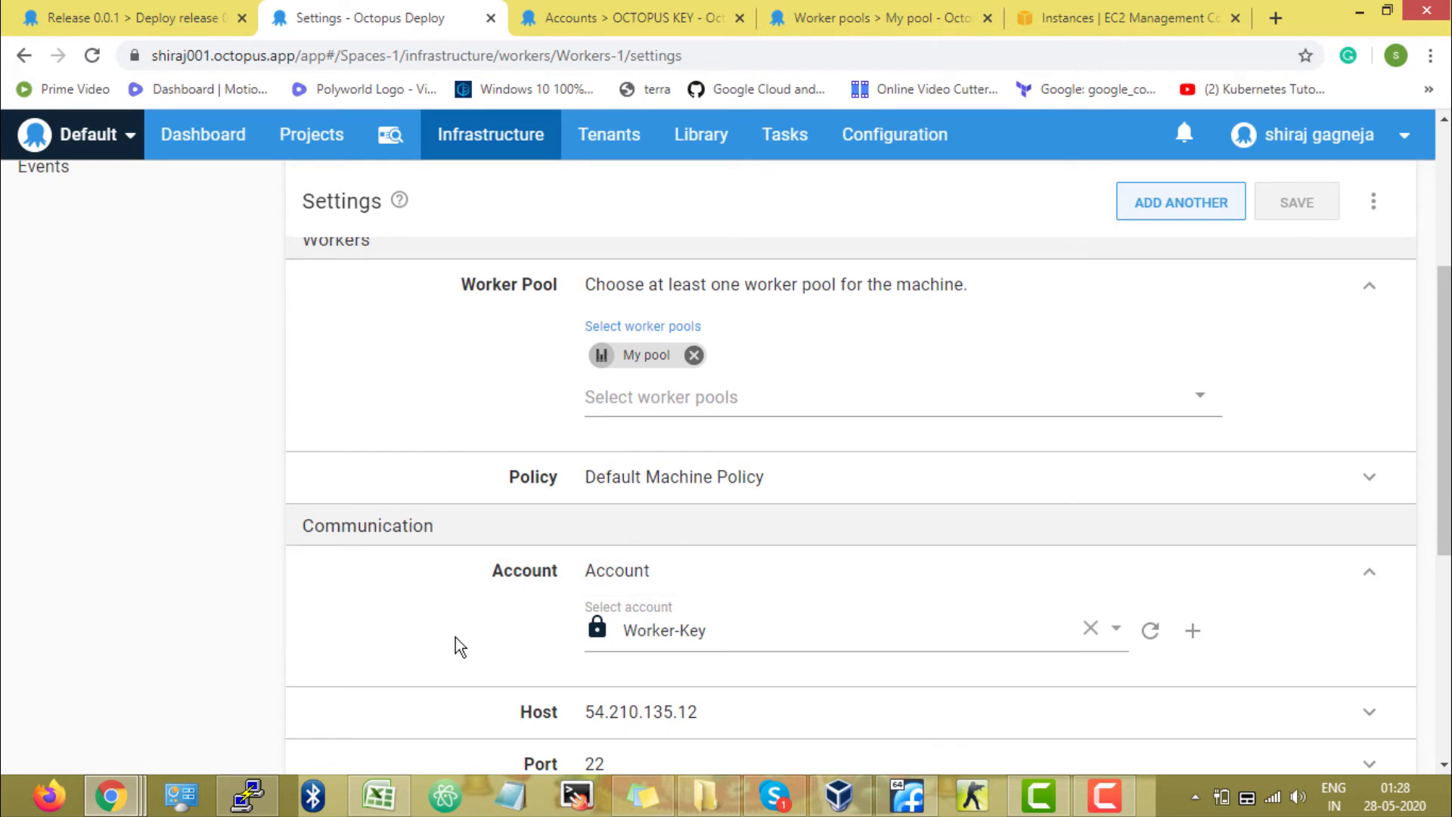
{"action": "scroll", "coordinate": [434, 627], "scroll_direction": "up", "scroll_amount": 4}
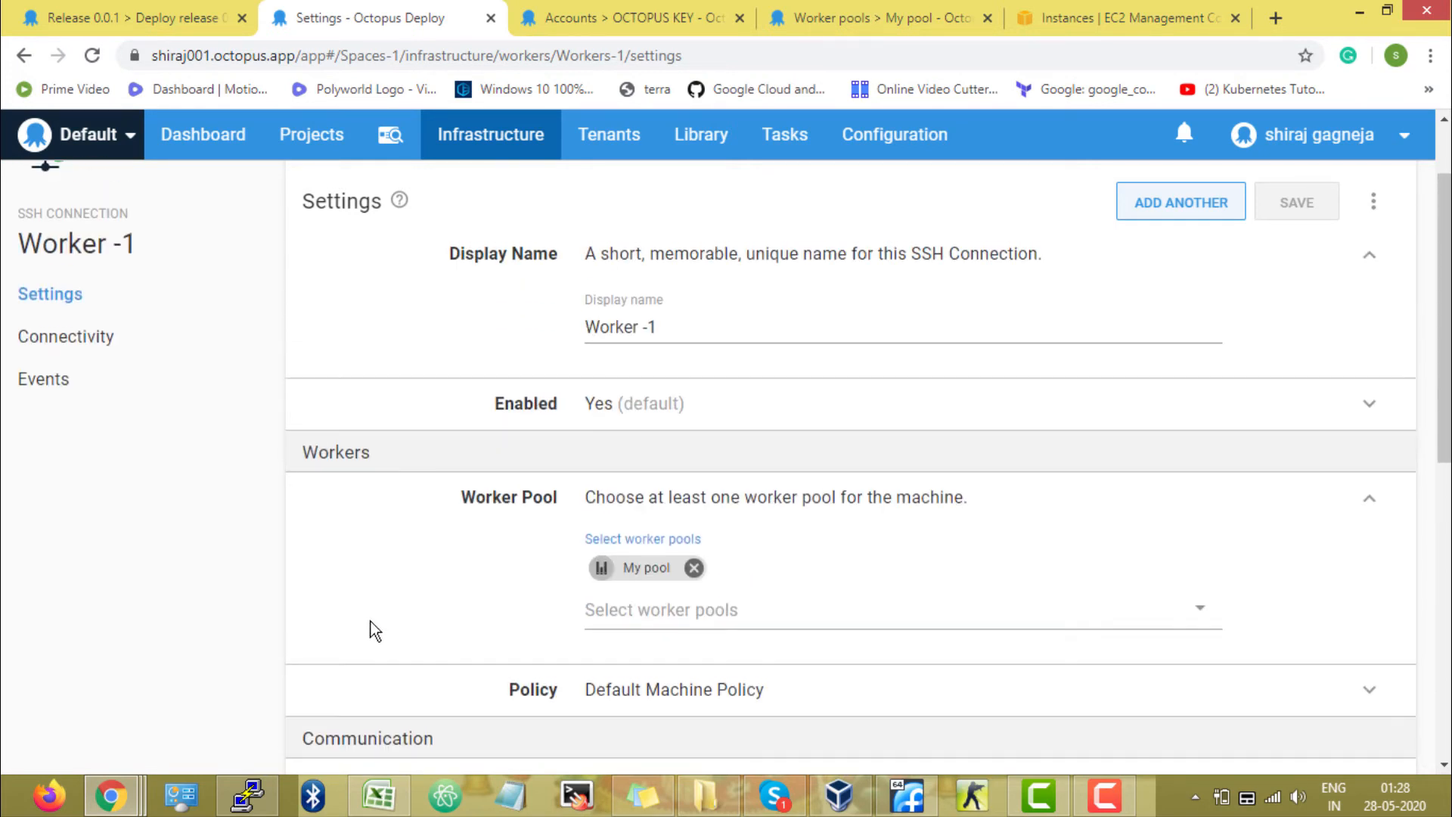
Open a new SSH Key Pair account form in the accounts tab and examine its username and private key file fields.
{"action": "left_click", "coordinate": [523, 20]}
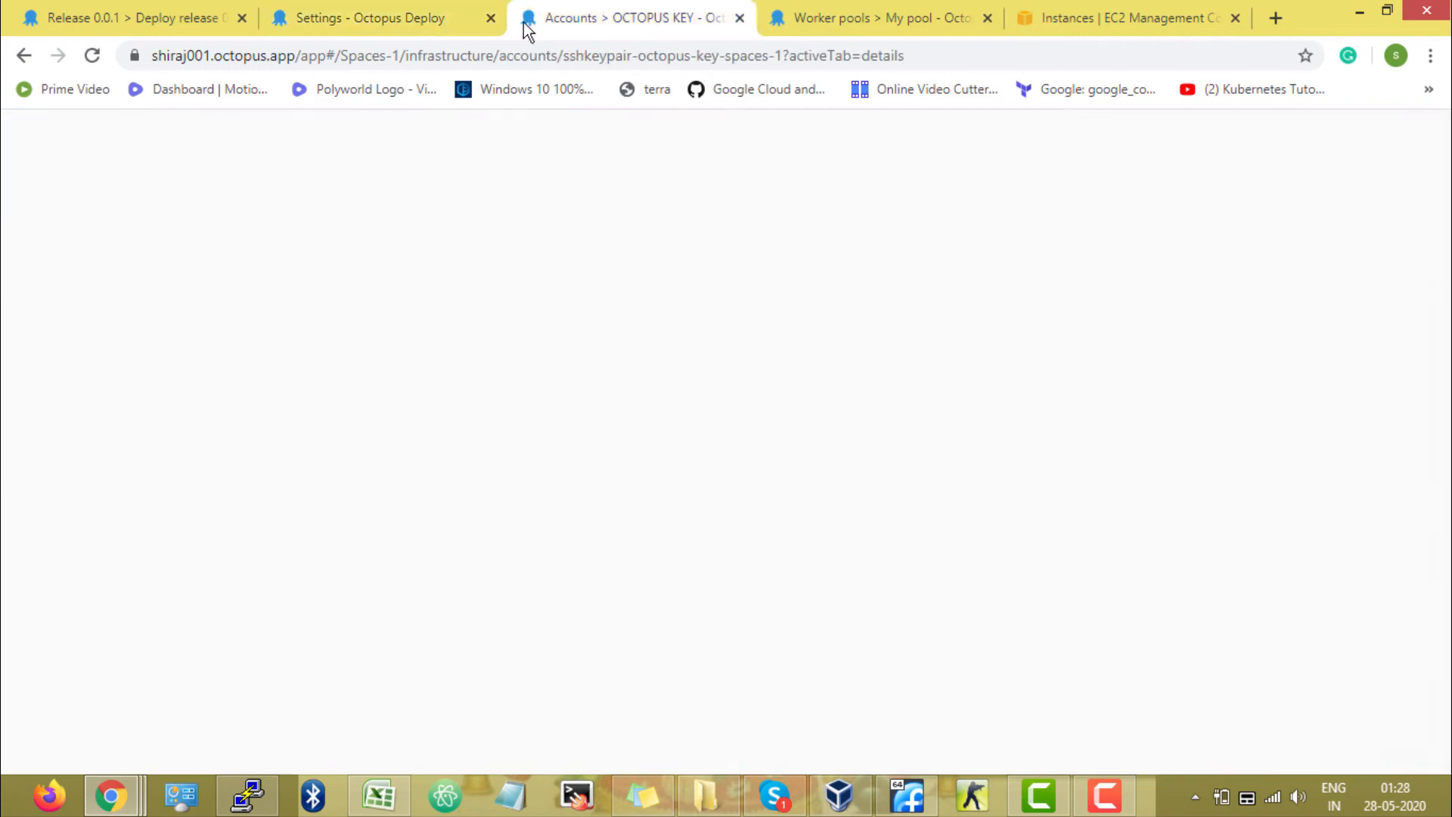
{"action": "left_click", "coordinate": [76, 560]}
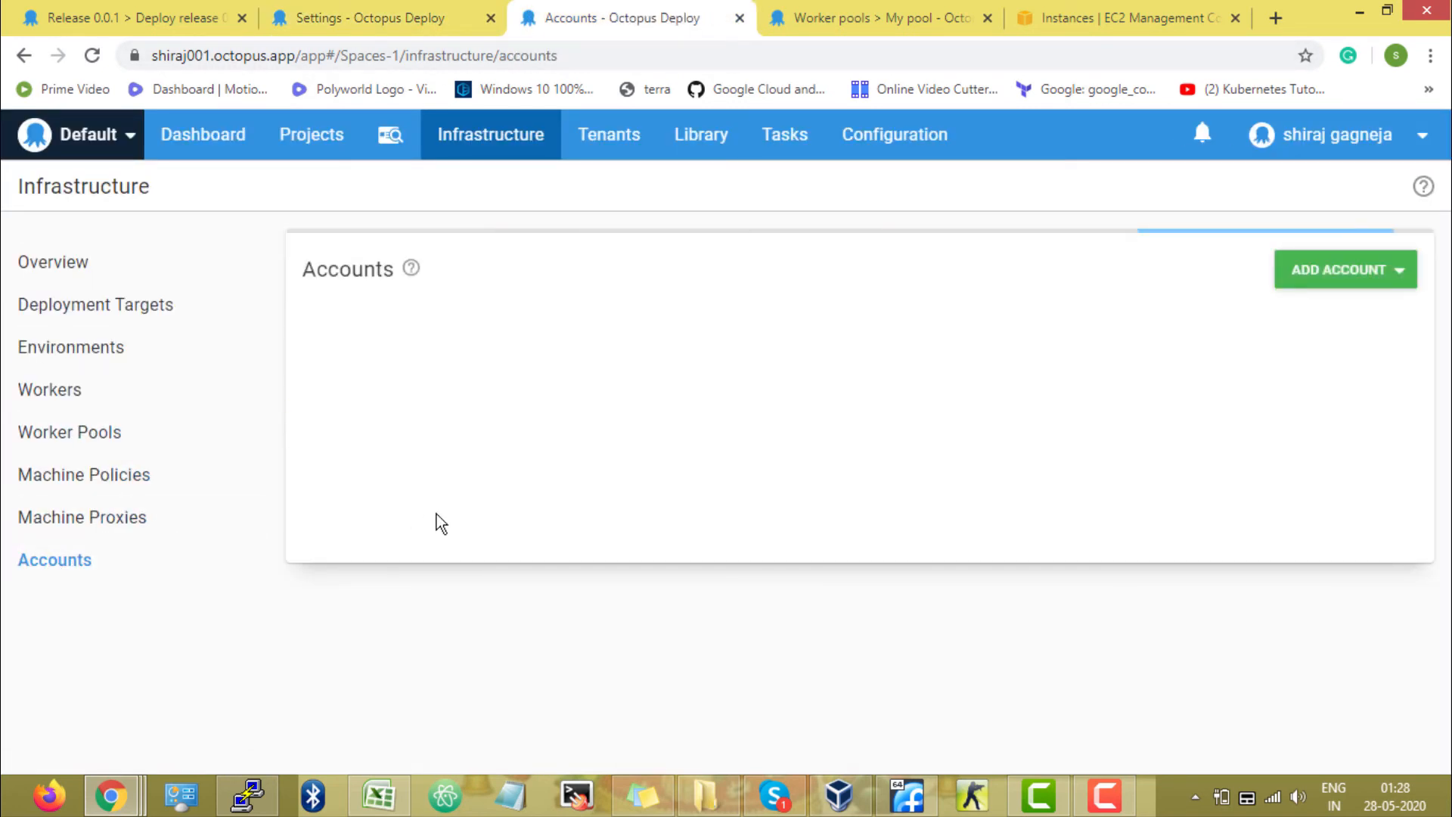
{"action": "left_click", "coordinate": [1367, 284]}
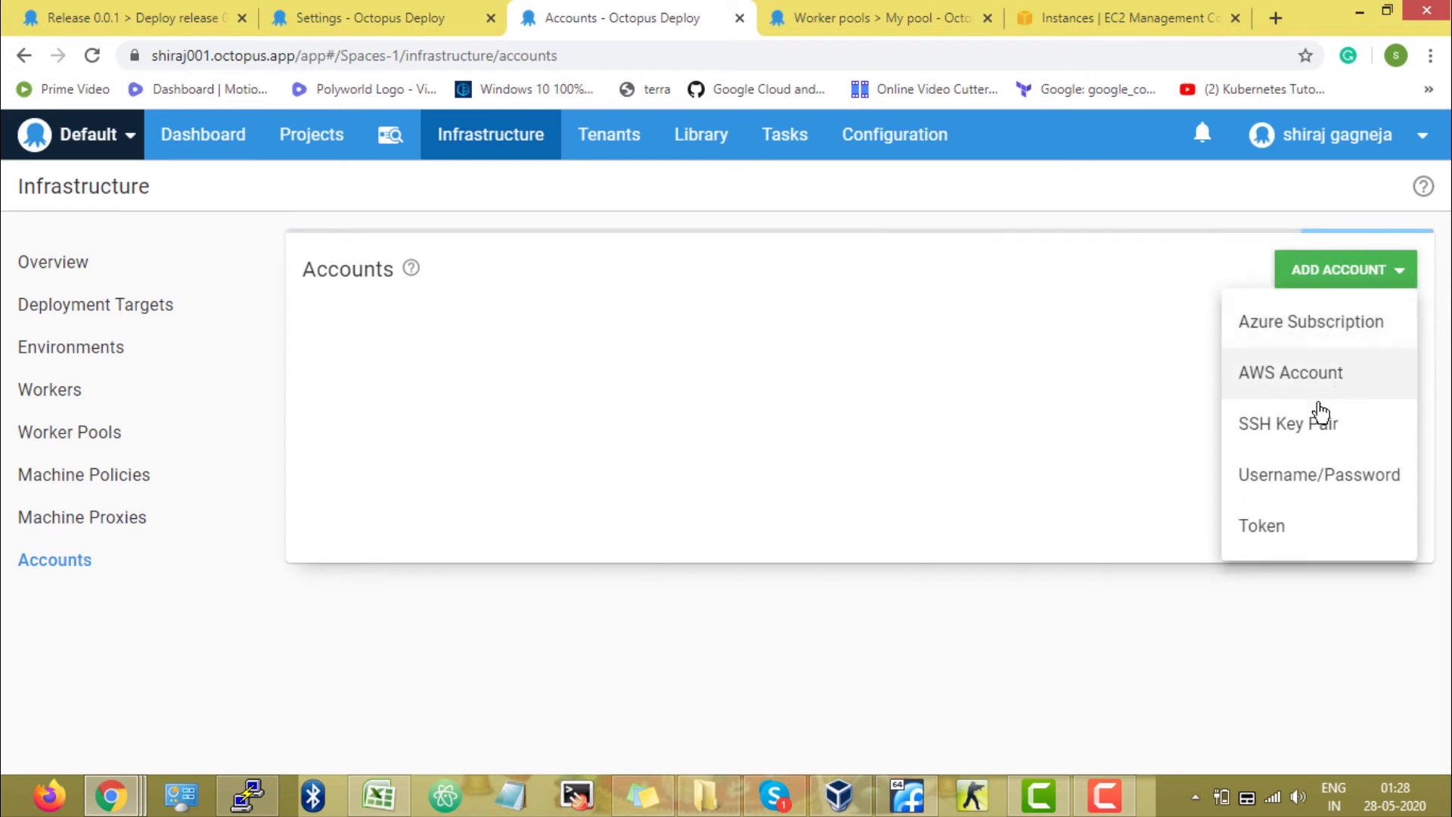
{"action": "left_click", "coordinate": [1316, 428]}
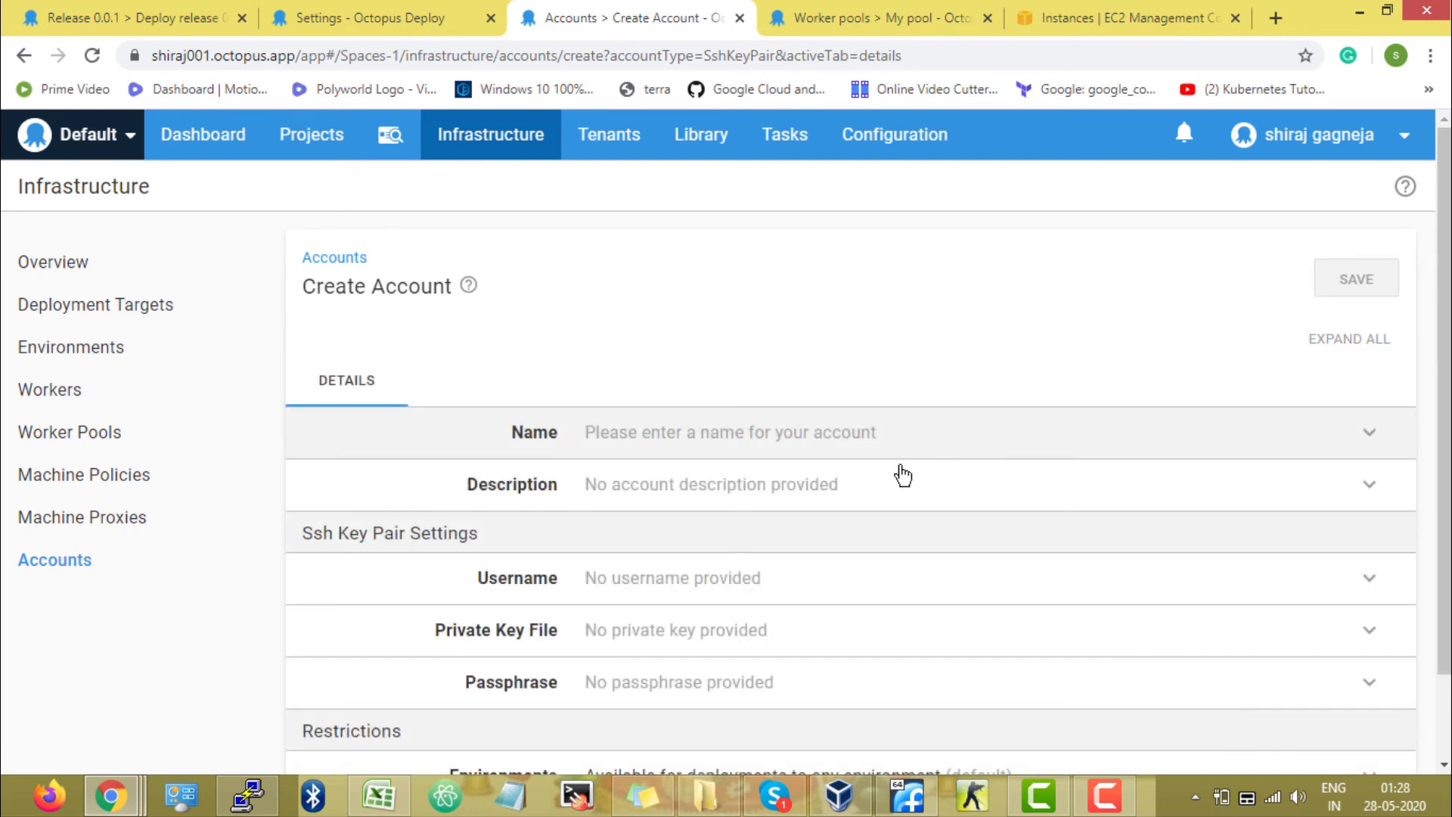
{"action": "scroll", "coordinate": [824, 487], "scroll_direction": "down", "scroll_amount": 1}
{"action": "left_click", "coordinate": [644, 478]}
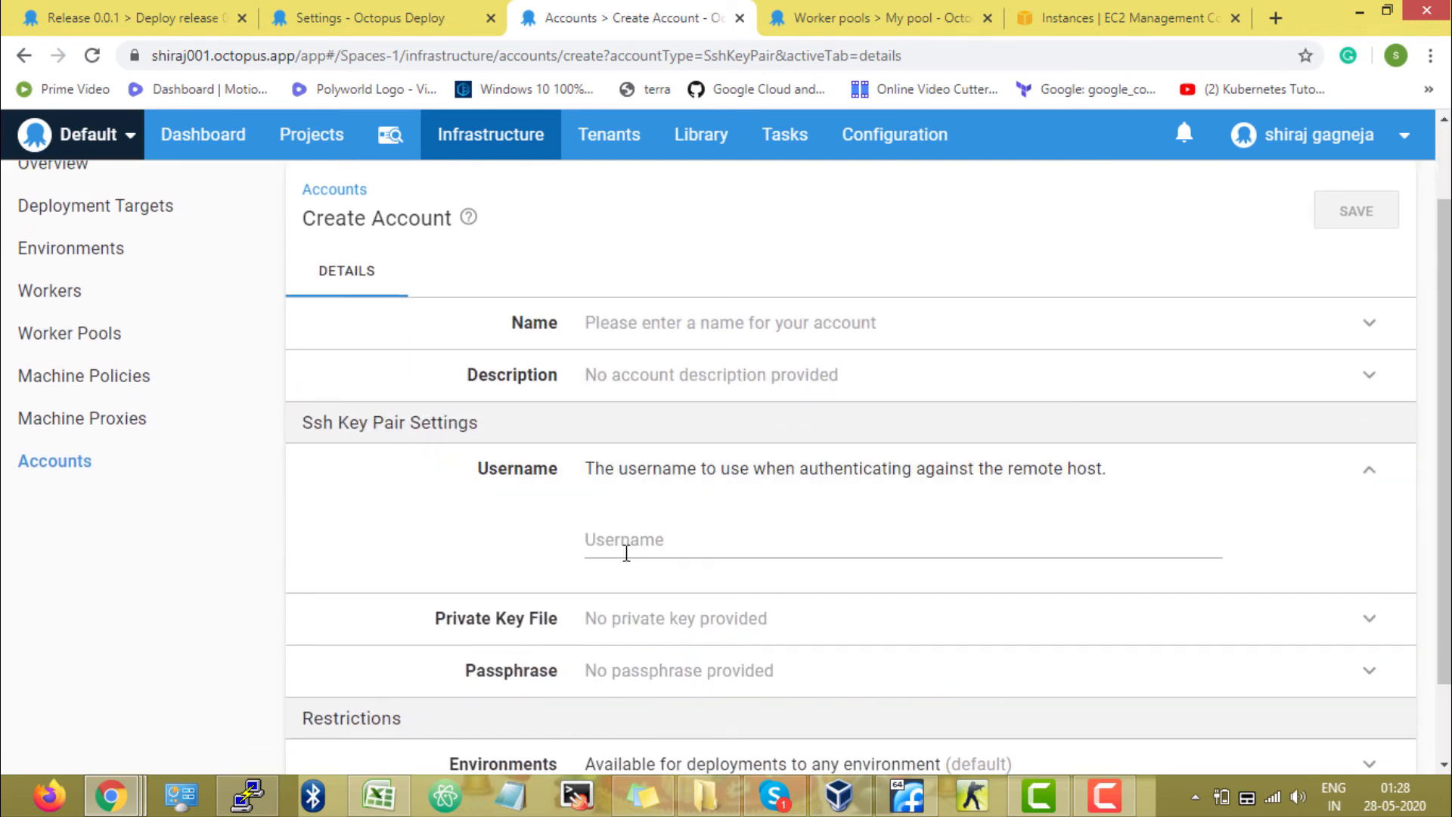
{"action": "left_click", "coordinate": [695, 609]}
{"action": "scroll", "coordinate": [696, 605], "scroll_direction": "down", "scroll_amount": 2}
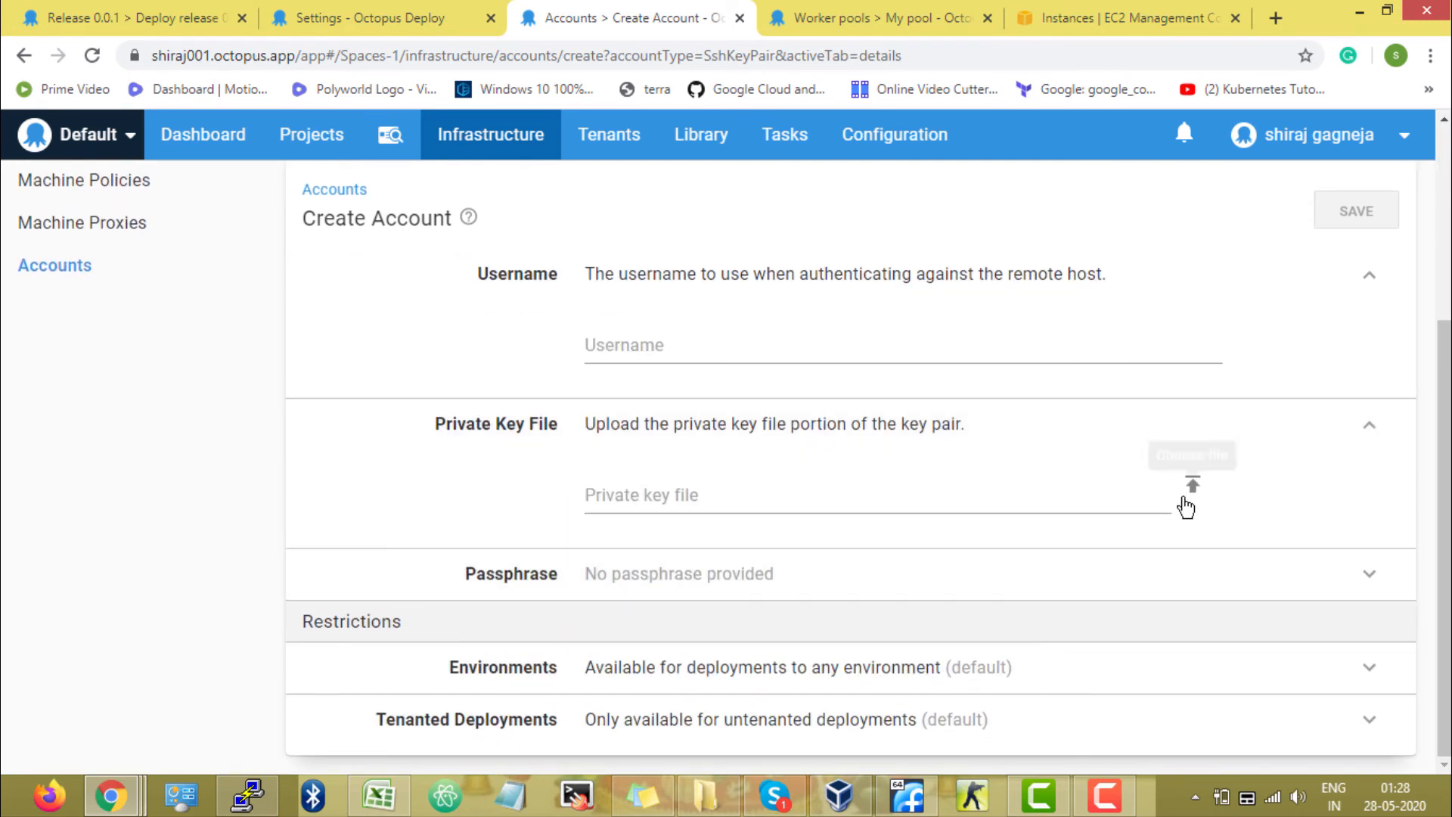
{"action": "scroll", "coordinate": [907, 457], "scroll_direction": "up", "scroll_amount": 3}
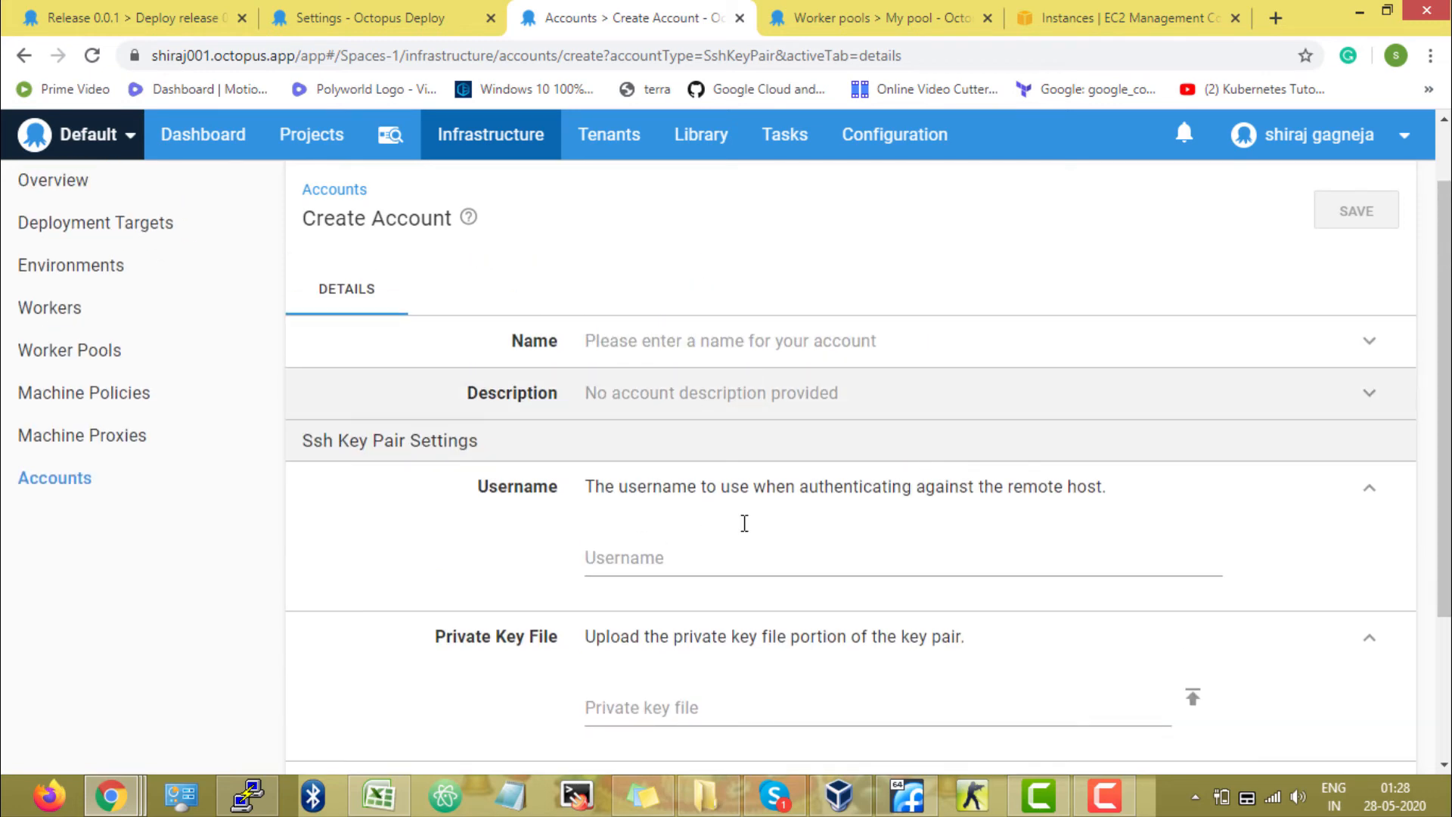
Return to the worker's settings tab and reselect the Worker-Key account for its connection.
{"action": "left_click", "coordinate": [404, 17]}
{"action": "scroll", "coordinate": [704, 509], "scroll_direction": "down", "scroll_amount": 7}
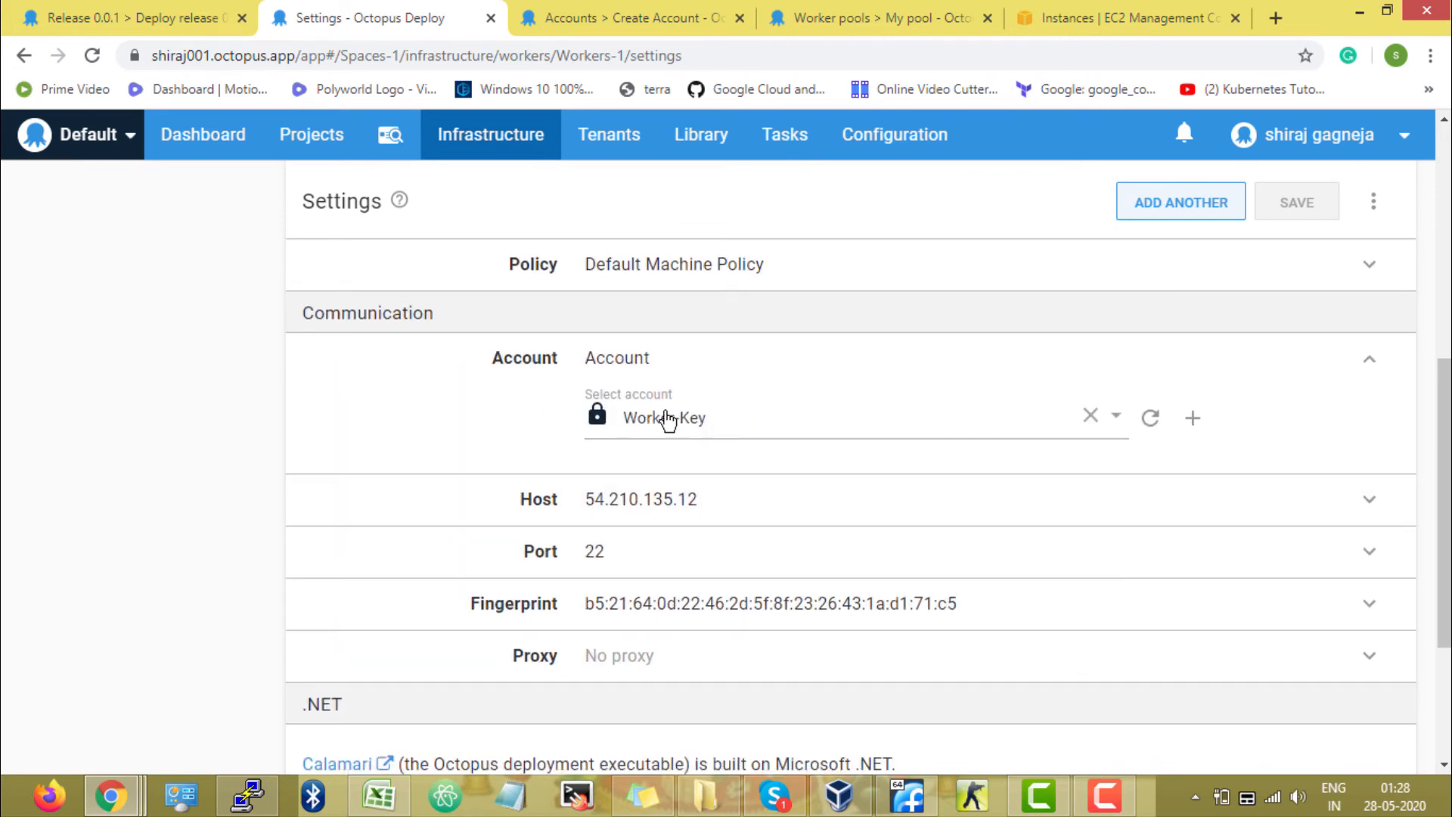
{"action": "scroll", "coordinate": [660, 469], "scroll_direction": "down", "scroll_amount": 3}
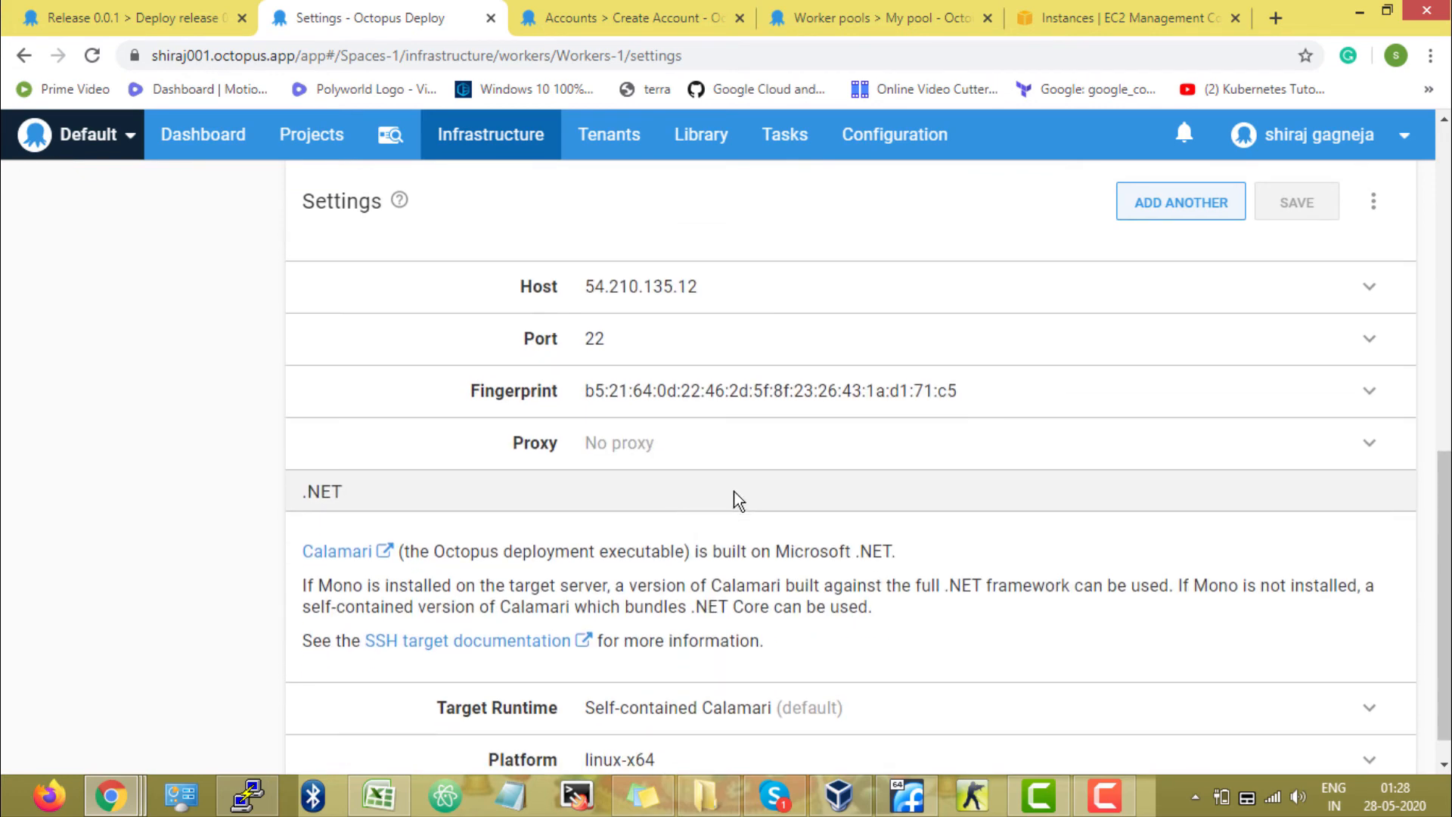
{"action": "scroll", "coordinate": [1102, 408], "scroll_direction": "up", "scroll_amount": 4}
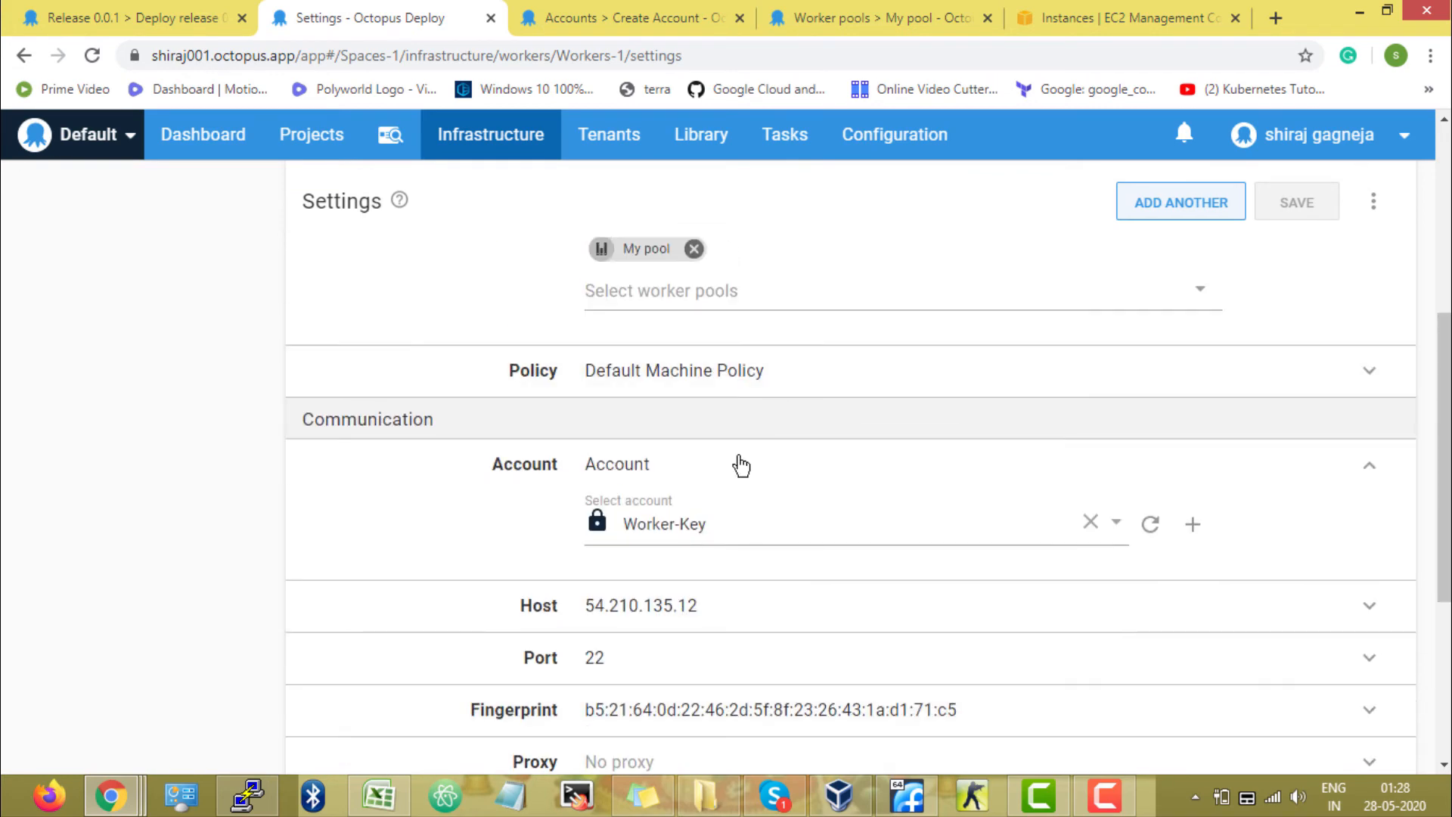
{"action": "left_click", "coordinate": [730, 546]}
{"action": "left_click", "coordinate": [714, 626]}
Rename the worker's display name to Worker - 1 and save the settings.
{"action": "scroll", "coordinate": [1141, 308], "scroll_direction": "up", "scroll_amount": 4}
{"action": "left_click", "coordinate": [757, 335]}
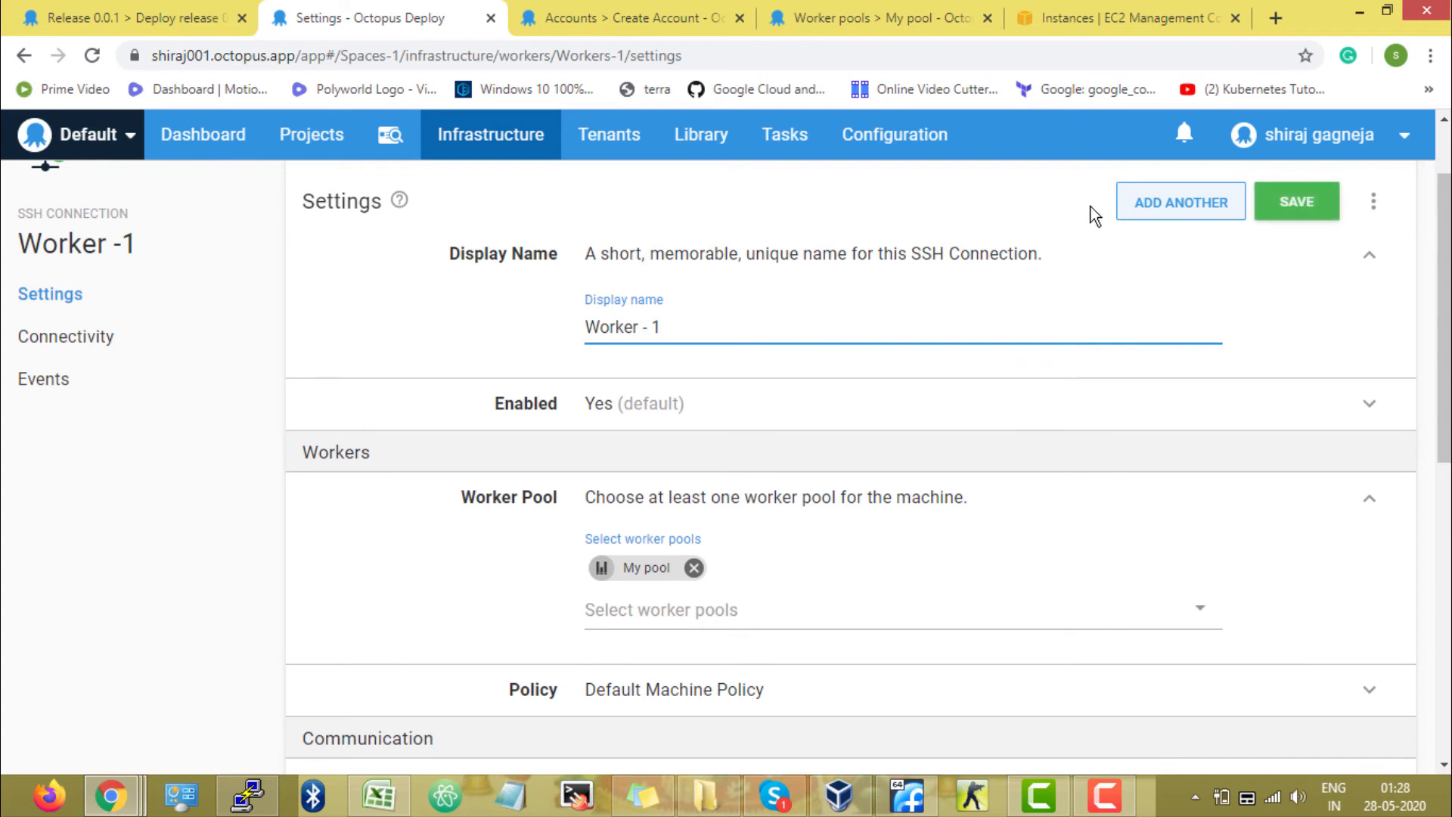
{"action": "left_click", "coordinate": [1318, 223]}
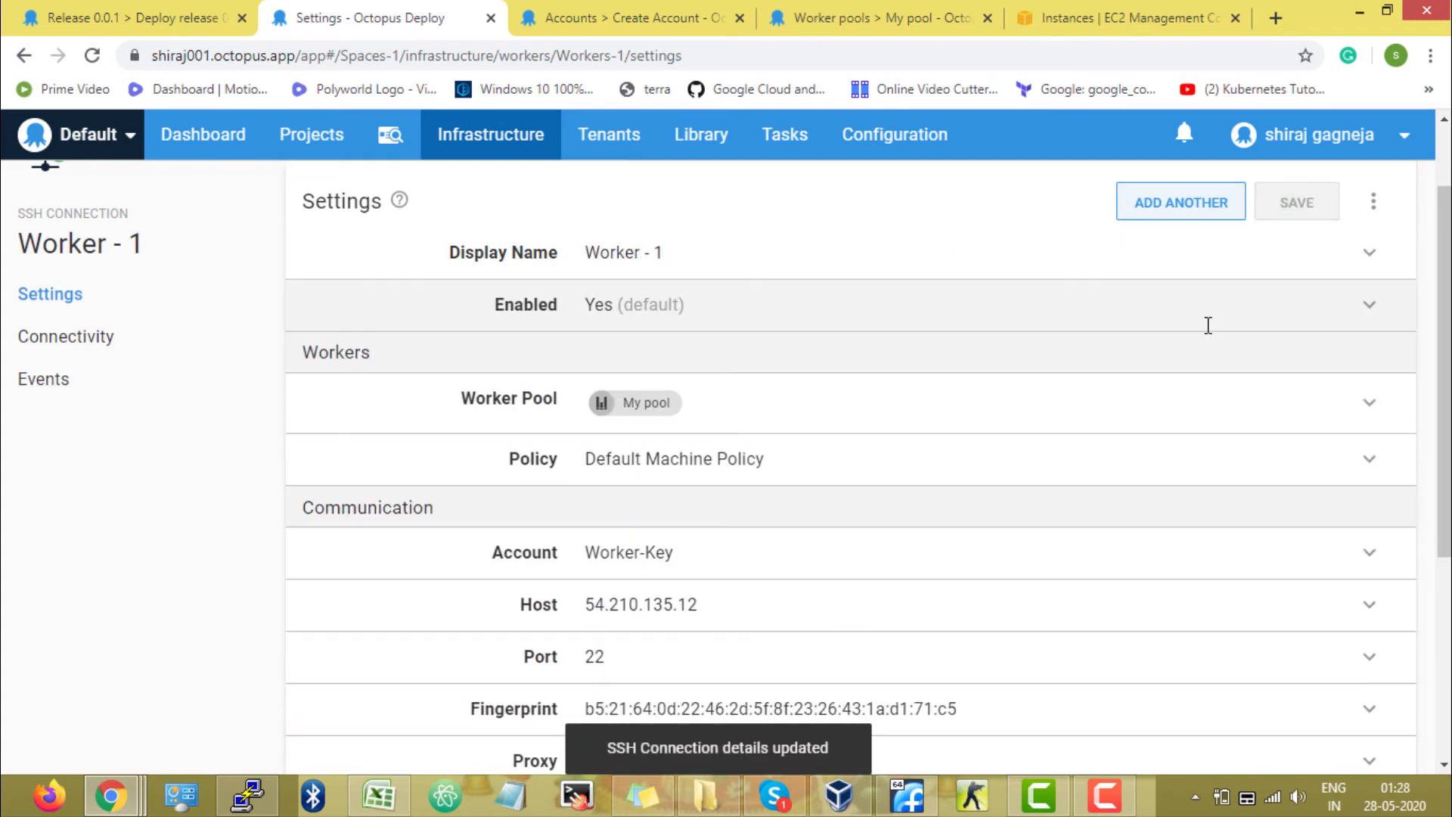
Run a health check on the worker from its connectivity page.
{"action": "left_click", "coordinate": [135, 341]}
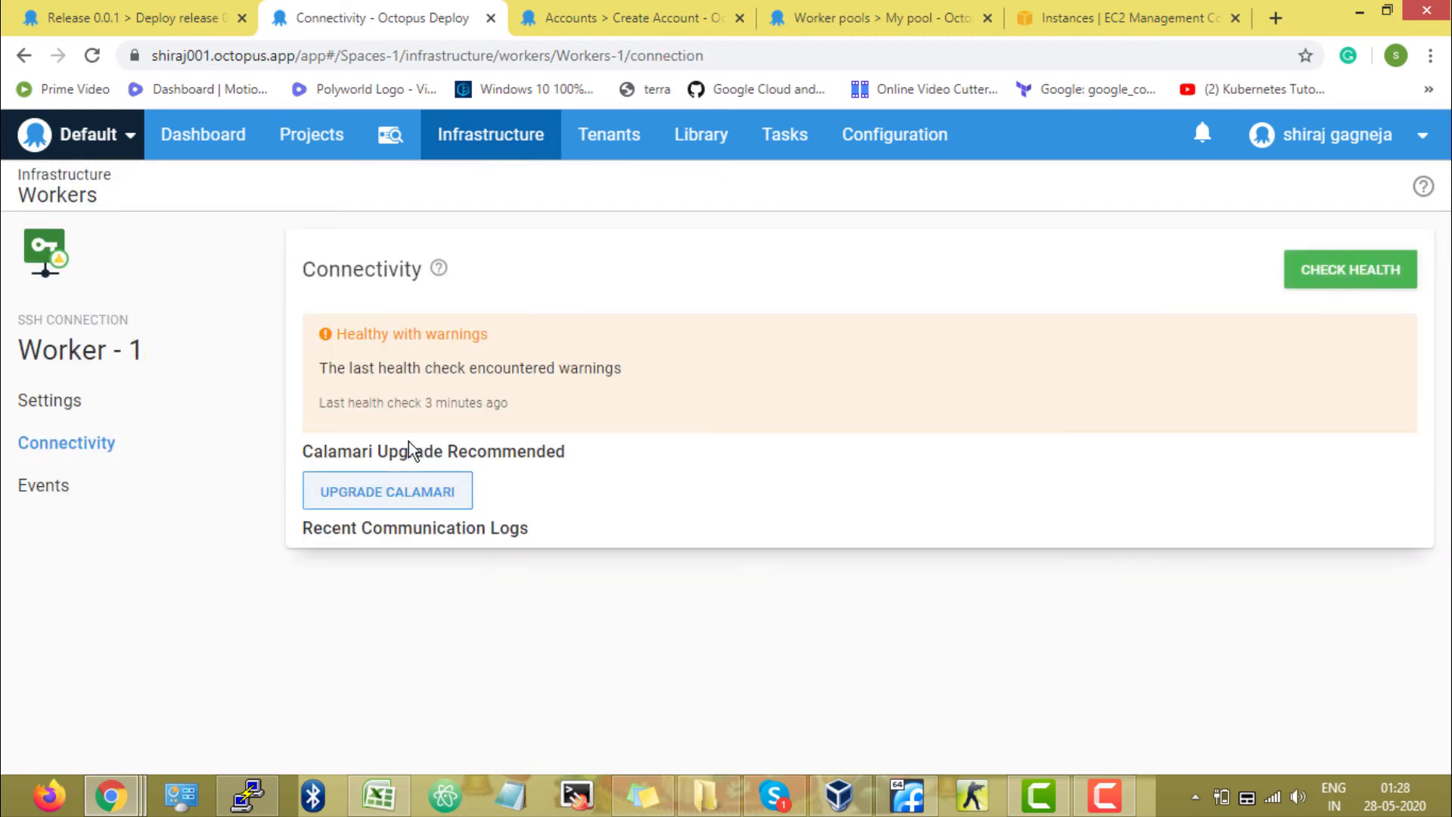
{"action": "left_click", "coordinate": [1408, 281]}
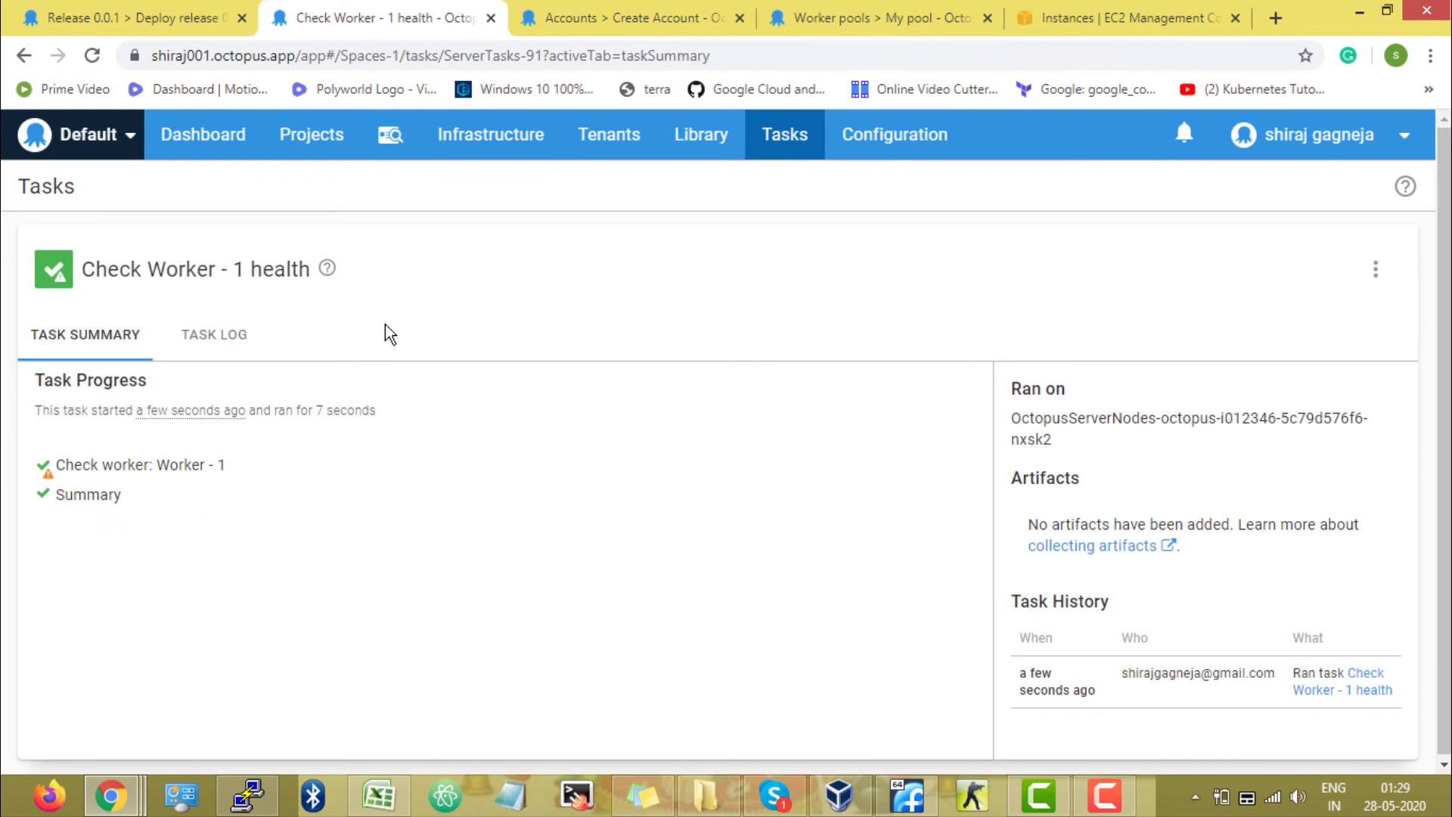
Review the workers list, then expand My pool in the worker pools list to see its members.
{"action": "left_click", "coordinate": [521, 151]}
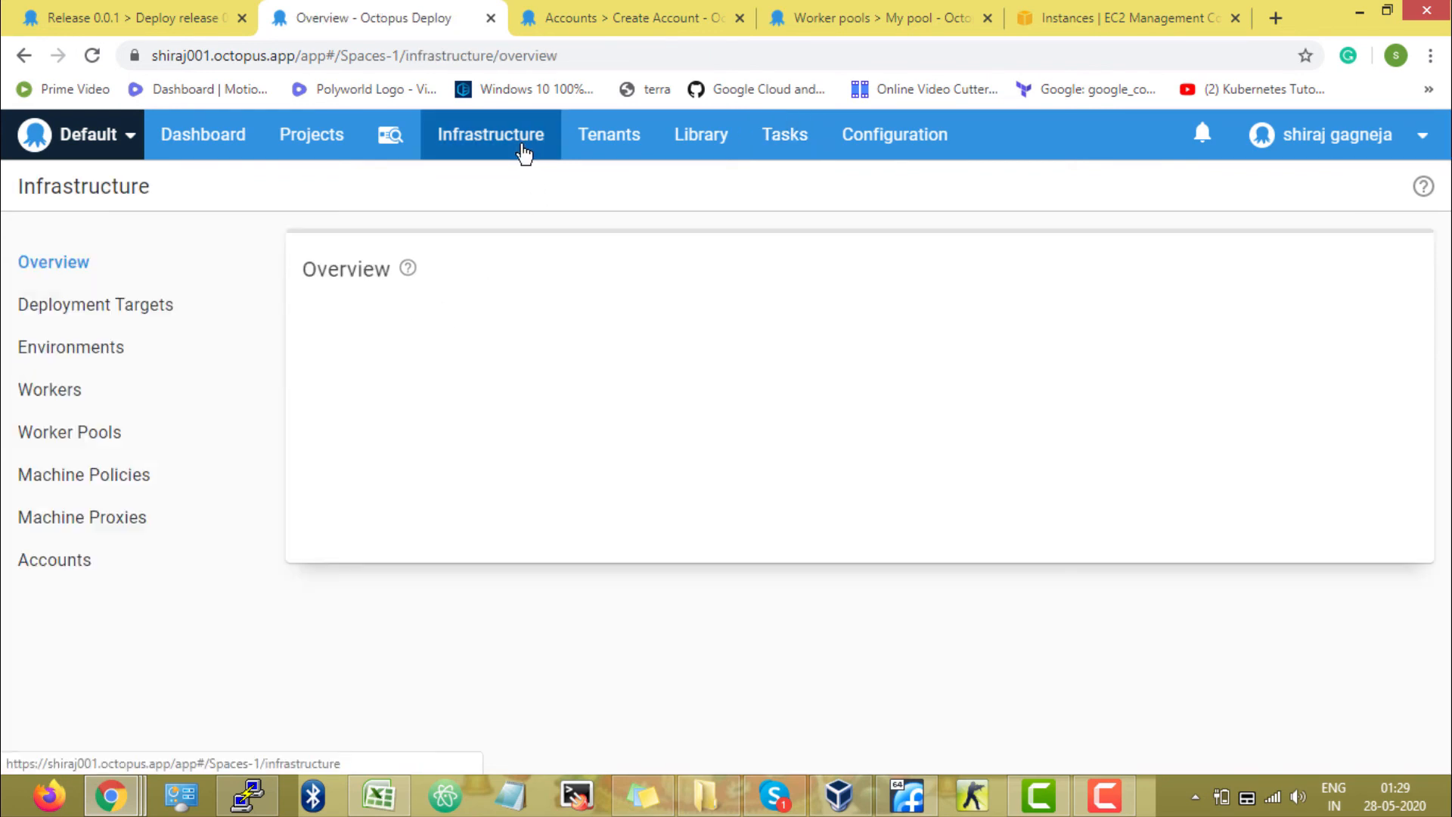
{"action": "left_click", "coordinate": [56, 395]}
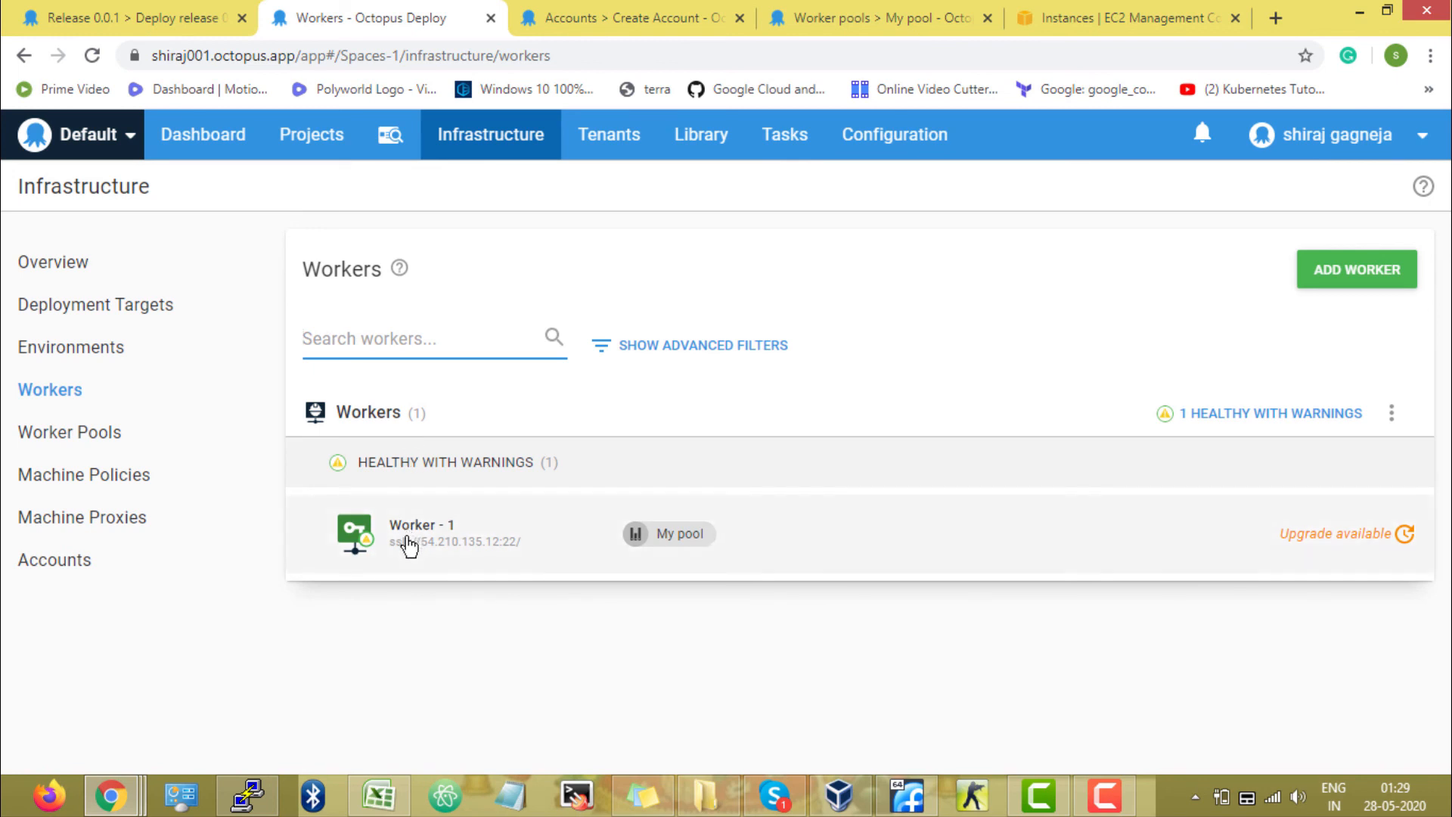
{"action": "left_click", "coordinate": [187, 449]}
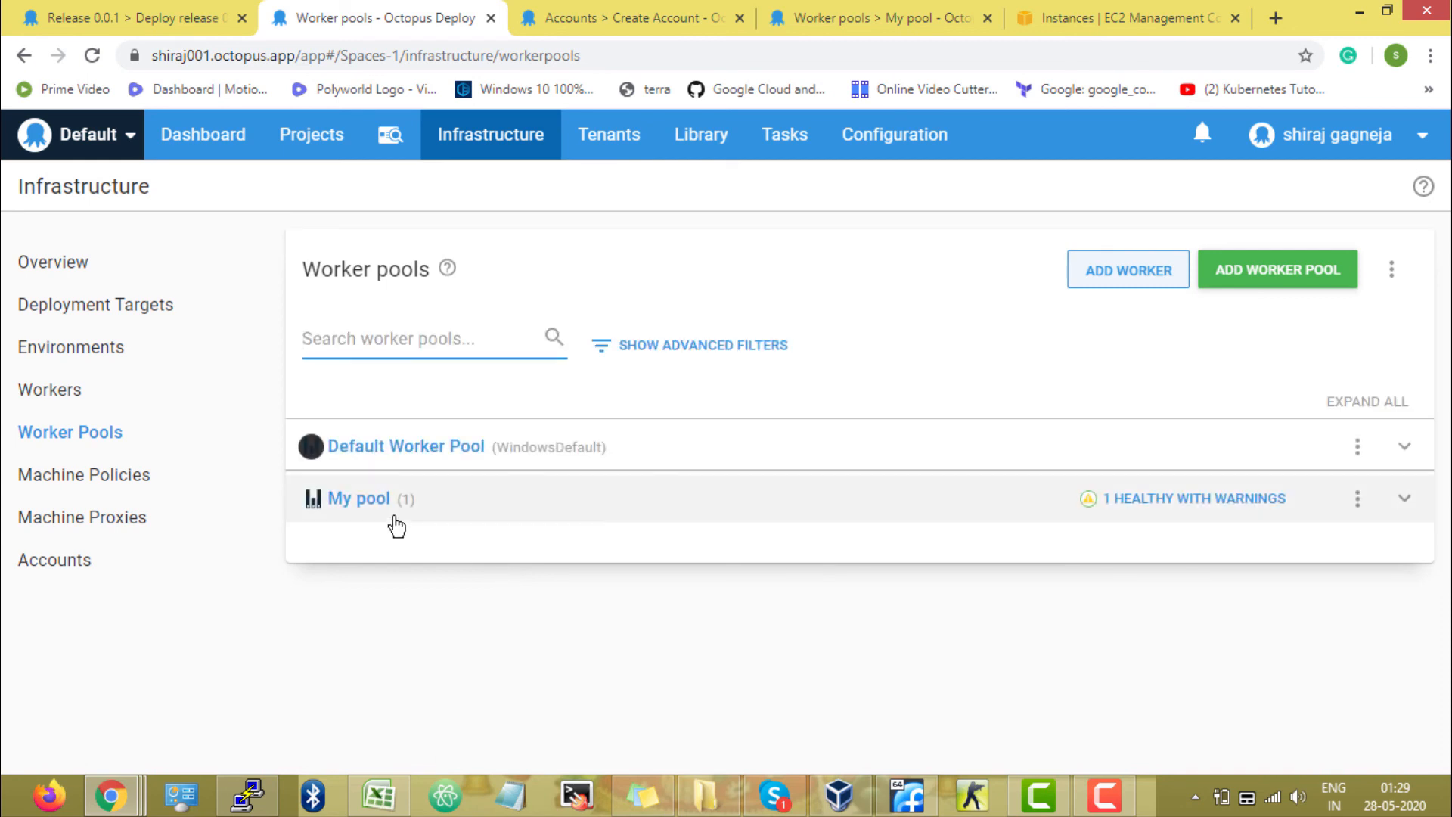
{"action": "left_click", "coordinate": [393, 514]}
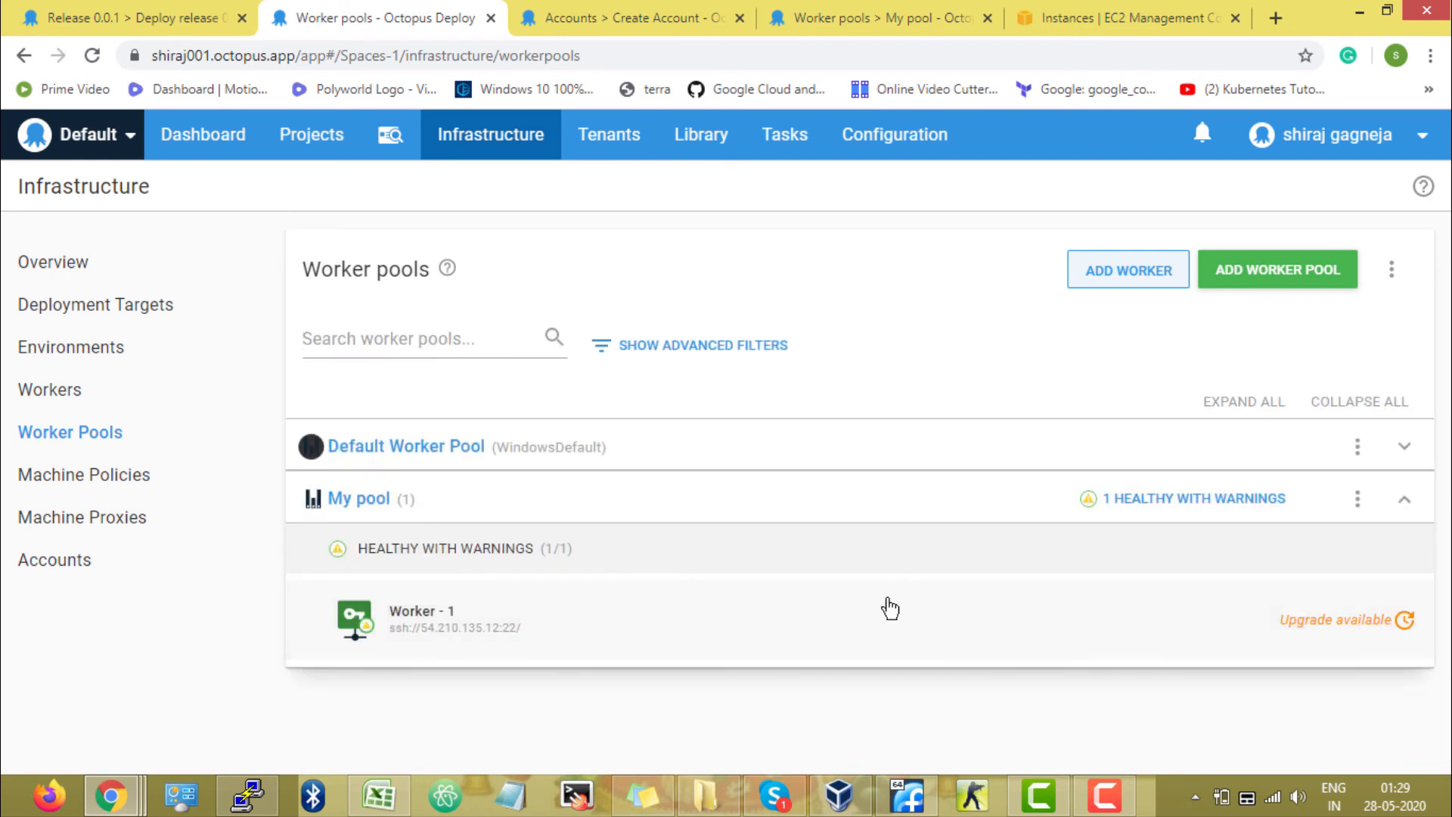